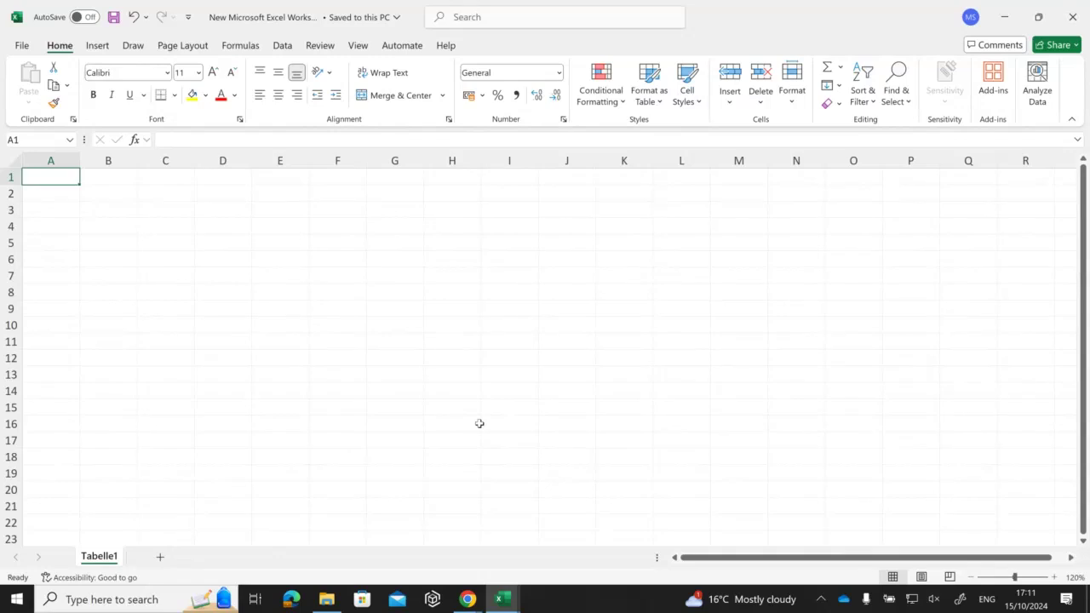
Step: Preview car mileage.txt from the Blackboard course's Week 6 folder in Chrome, close the preview and return to the blank Excel workbook
left_click(462, 606)
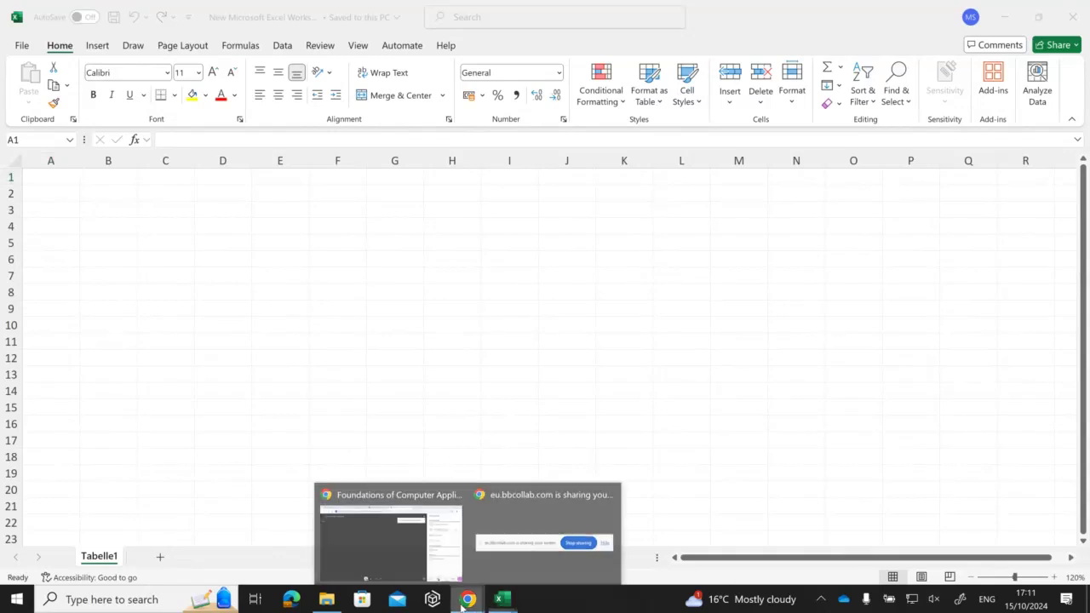
left_click(392, 539)
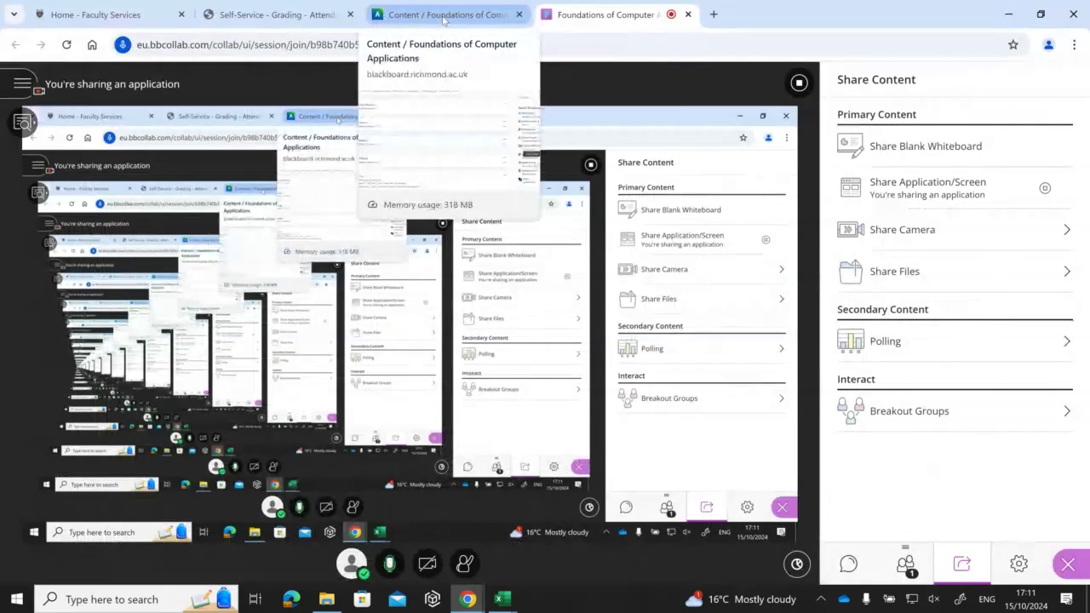
left_click(443, 19)
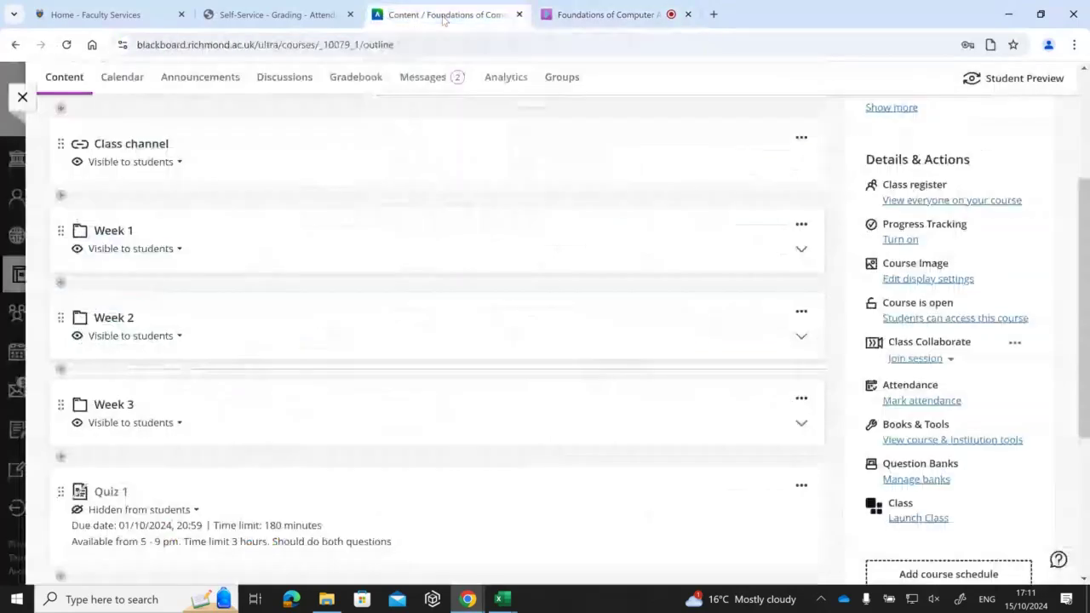
scroll(239, 471, "down", 2)
scroll(240, 471, "down", 2)
left_click(114, 513)
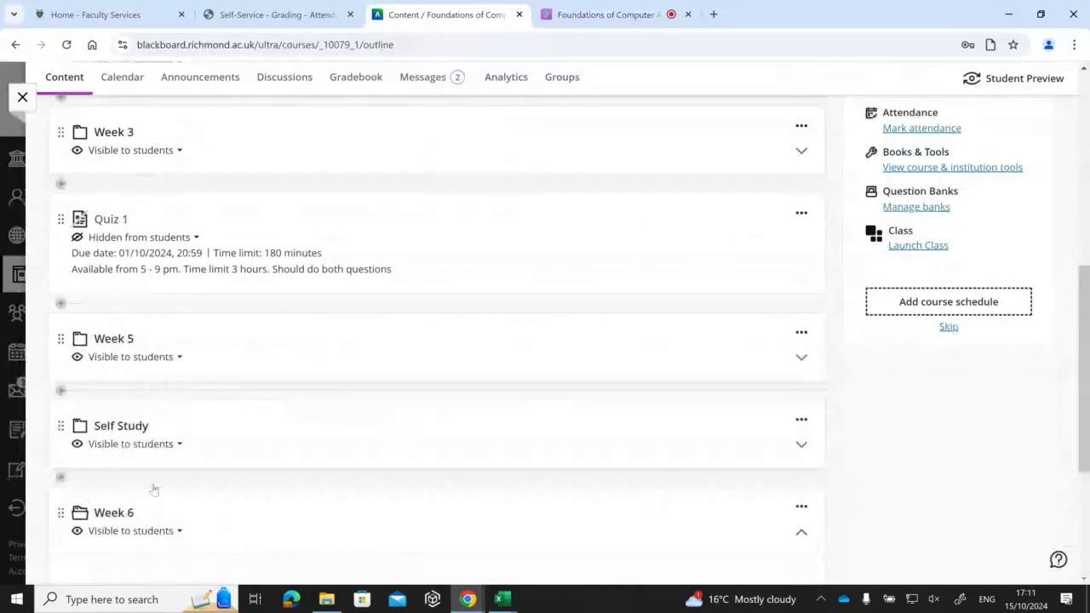
scroll(151, 485, "down", 4)
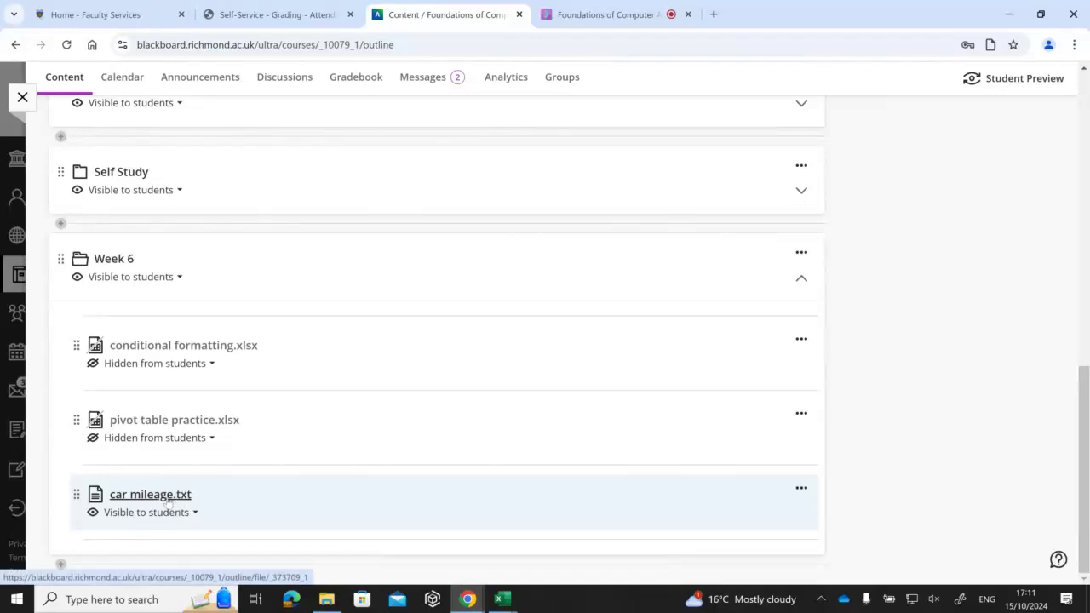
left_click(168, 503)
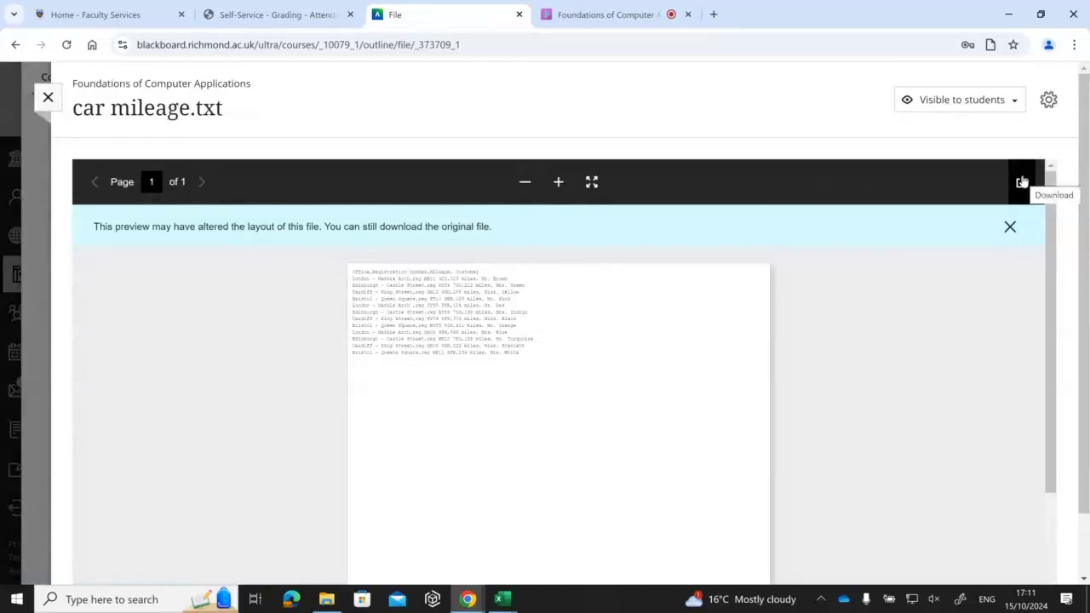
left_click(49, 98)
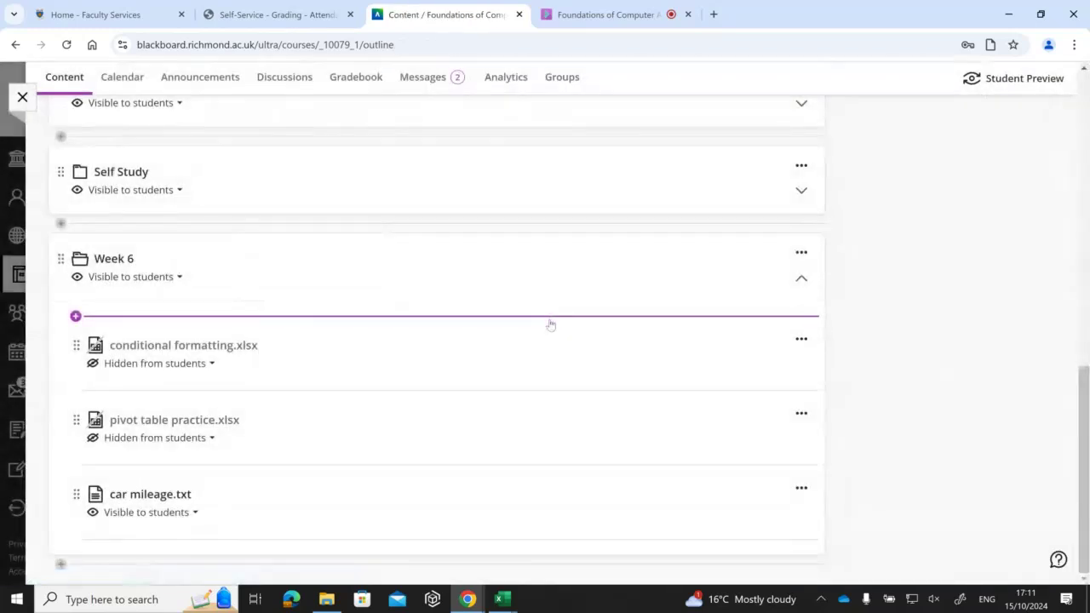
left_click(502, 601)
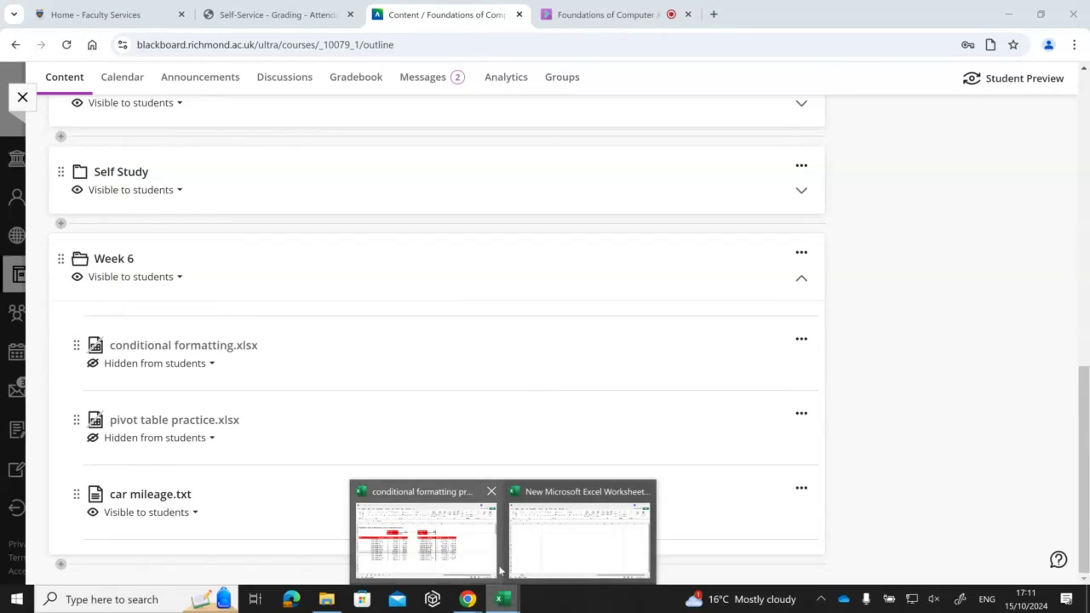
left_click(541, 535)
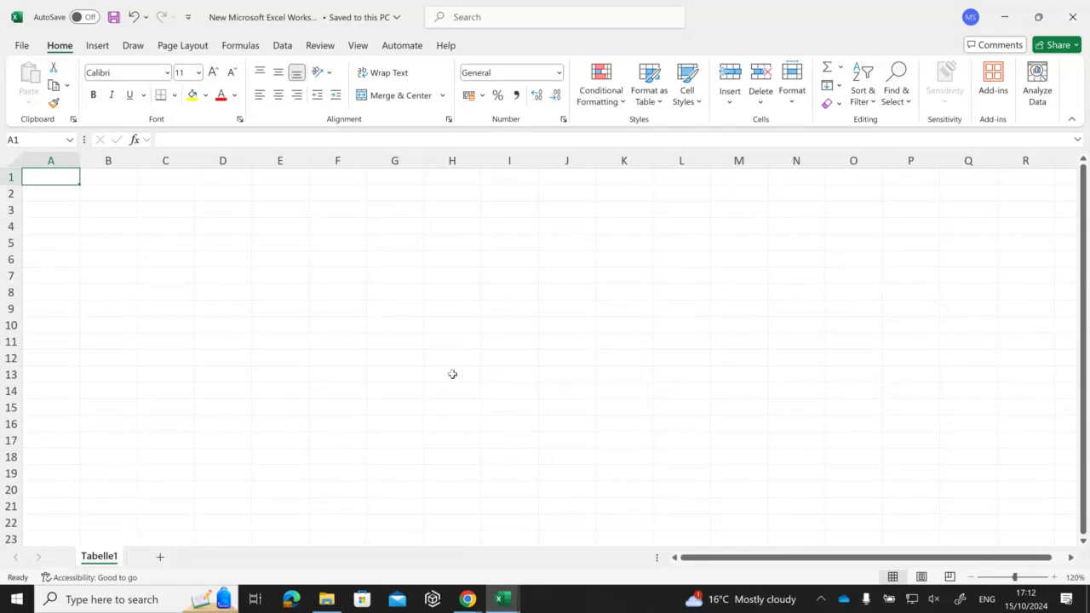
Step: Check the screen-sharing session's tab in Chrome and switch back to the blank Excel workbook
mouse_move(468, 598)
left_click(452, 563)
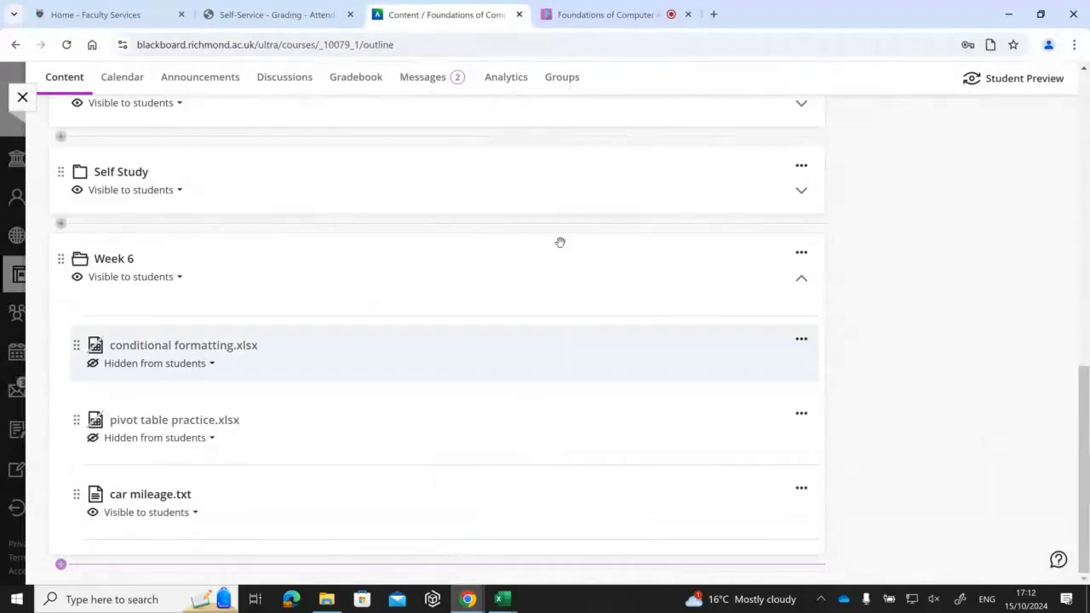
left_click(605, 17)
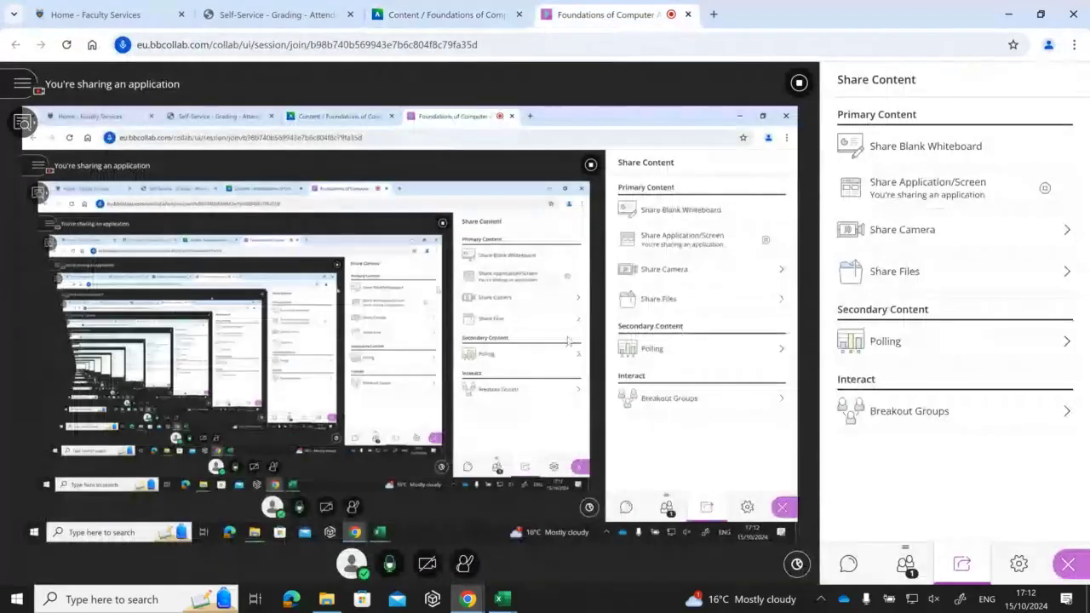
mouse_move(505, 601)
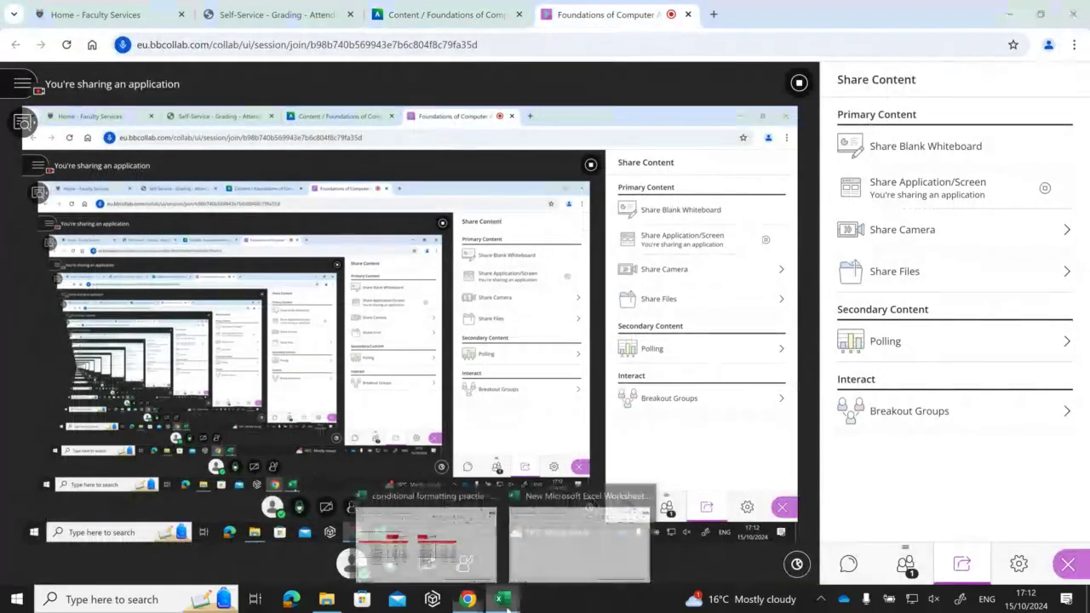
left_click(548, 533)
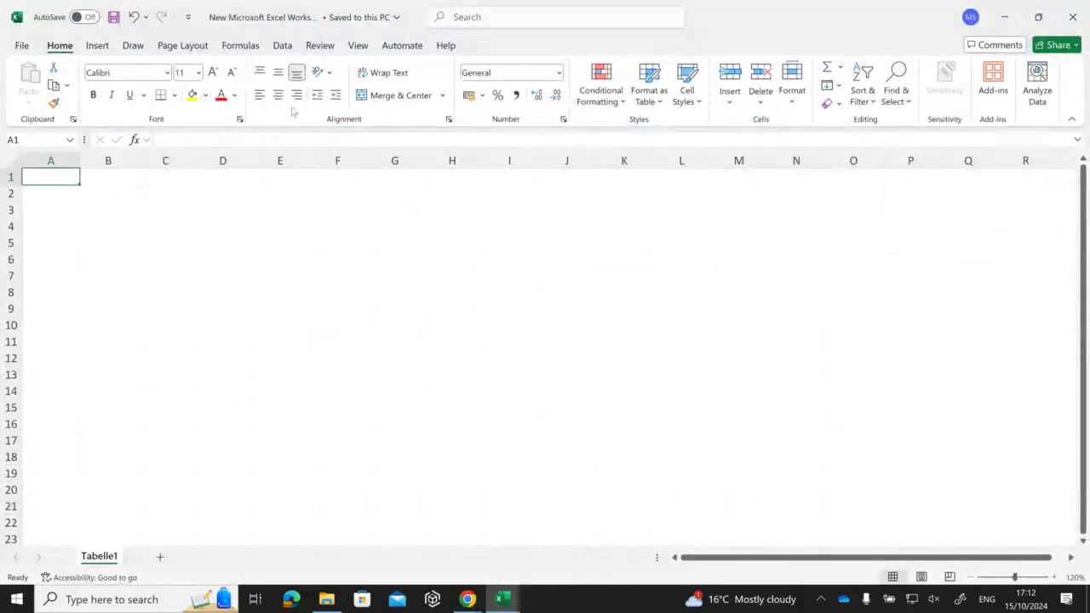
Step: Start a text/CSV data import with the car mileage file from the mgmt4205 week 4 folder
left_click(281, 47)
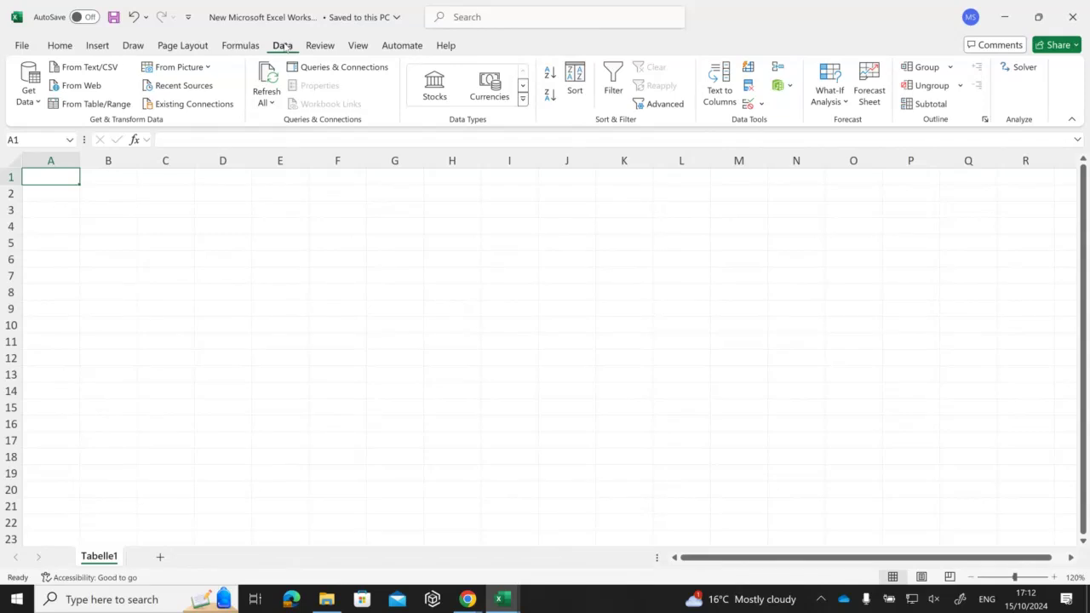
left_click(38, 104)
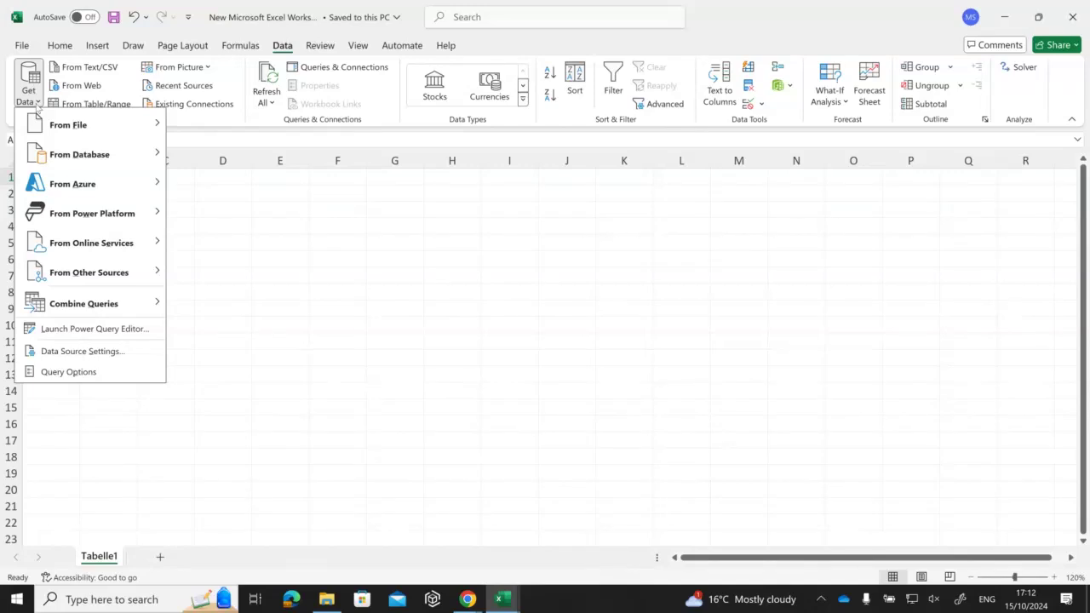
mouse_move(45, 129)
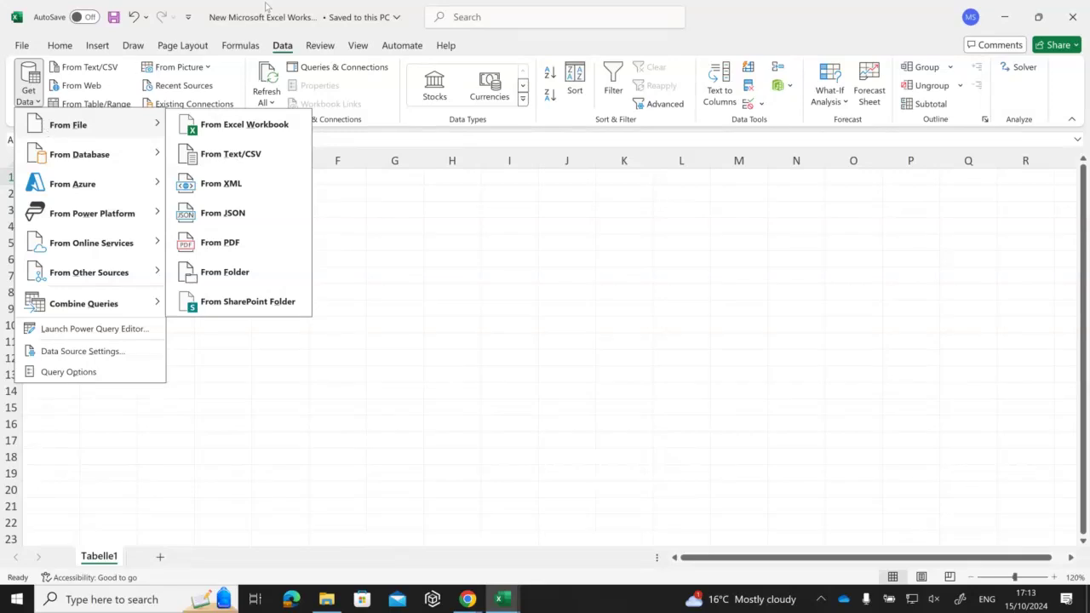
left_click(282, 48)
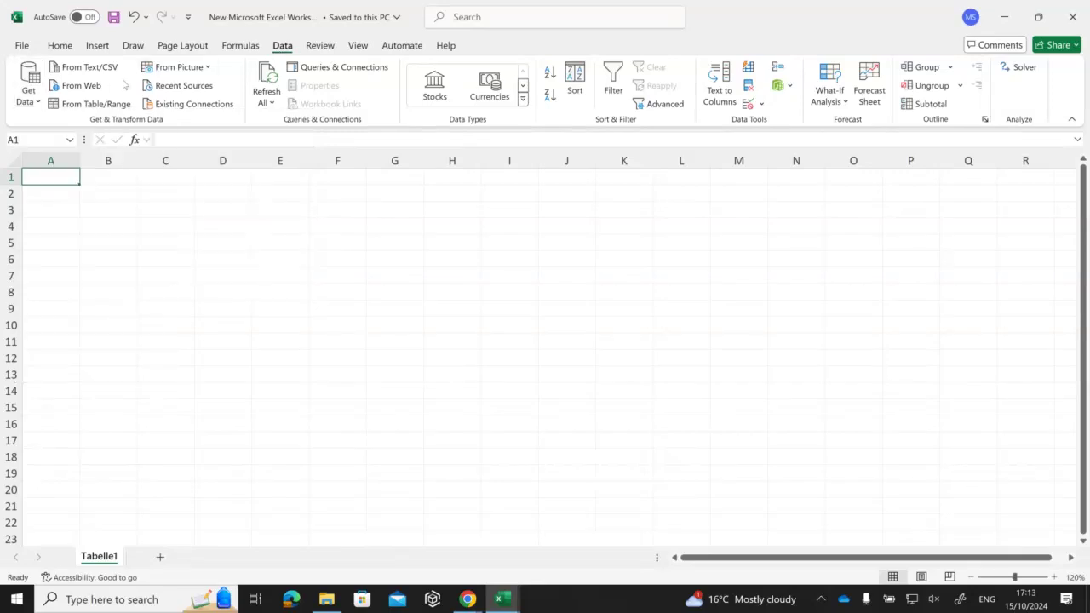
left_click(35, 95)
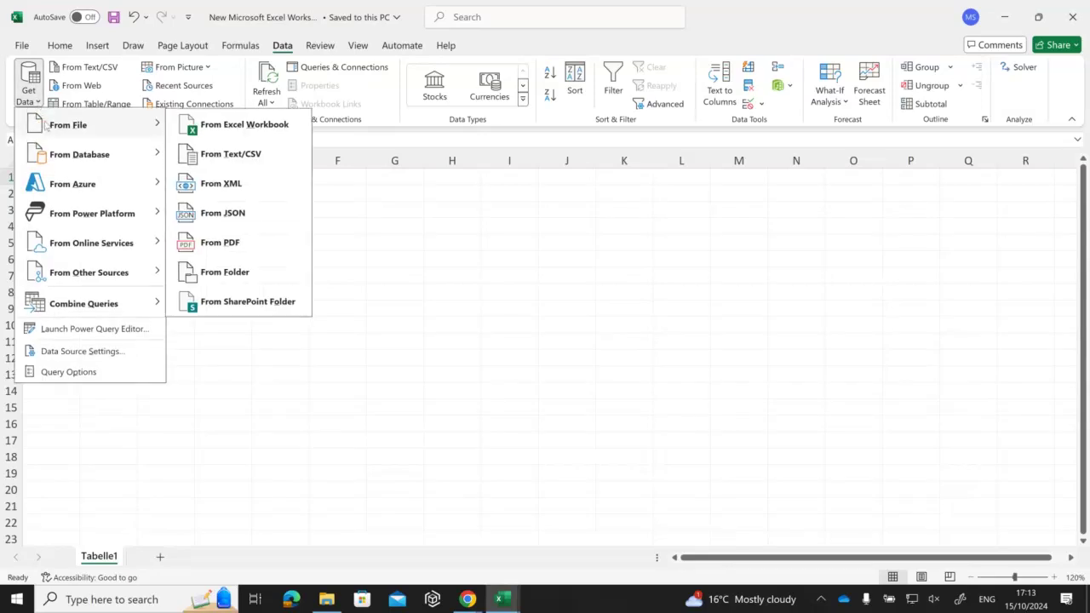
mouse_move(45, 125)
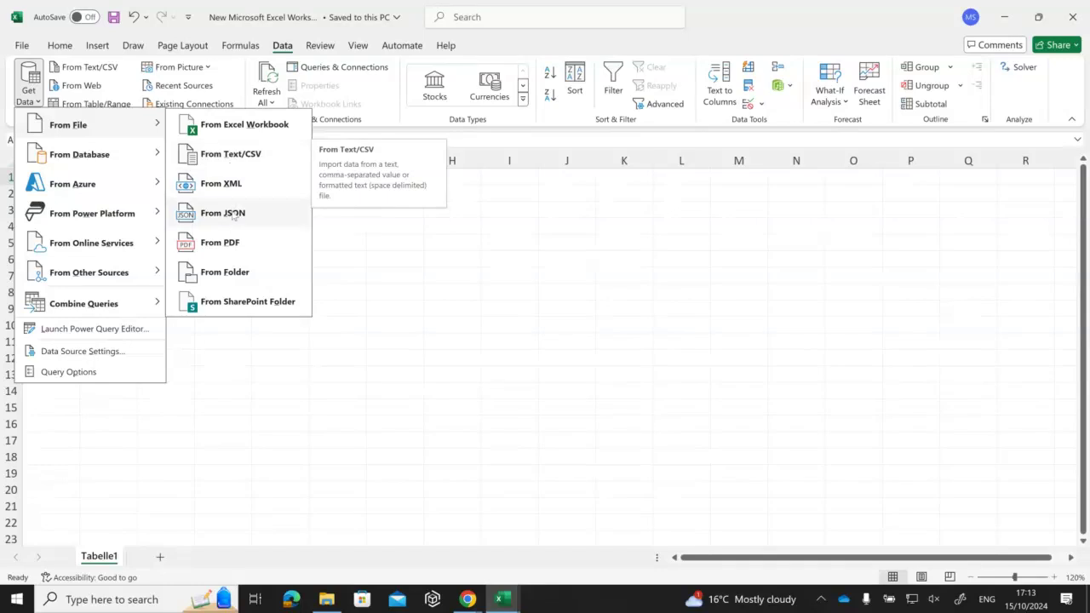
left_click(237, 163)
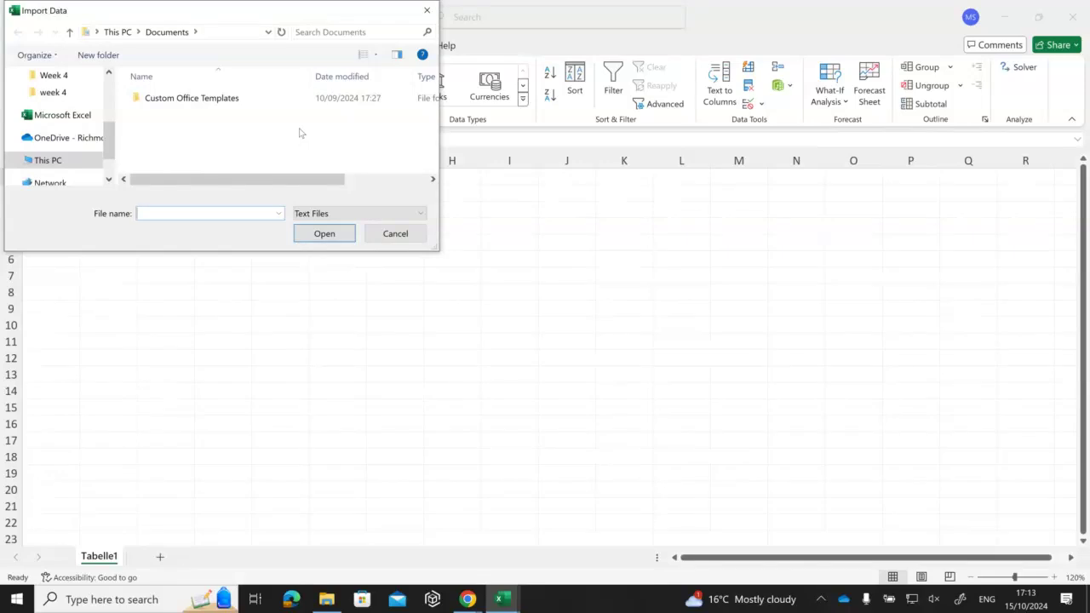
left_click(73, 78)
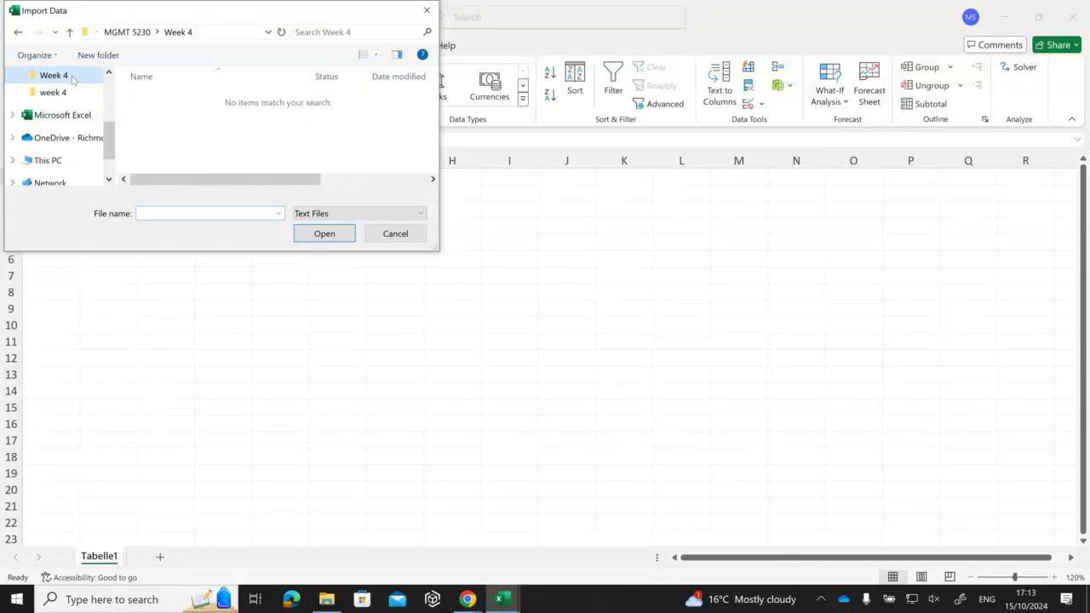
left_click(70, 93)
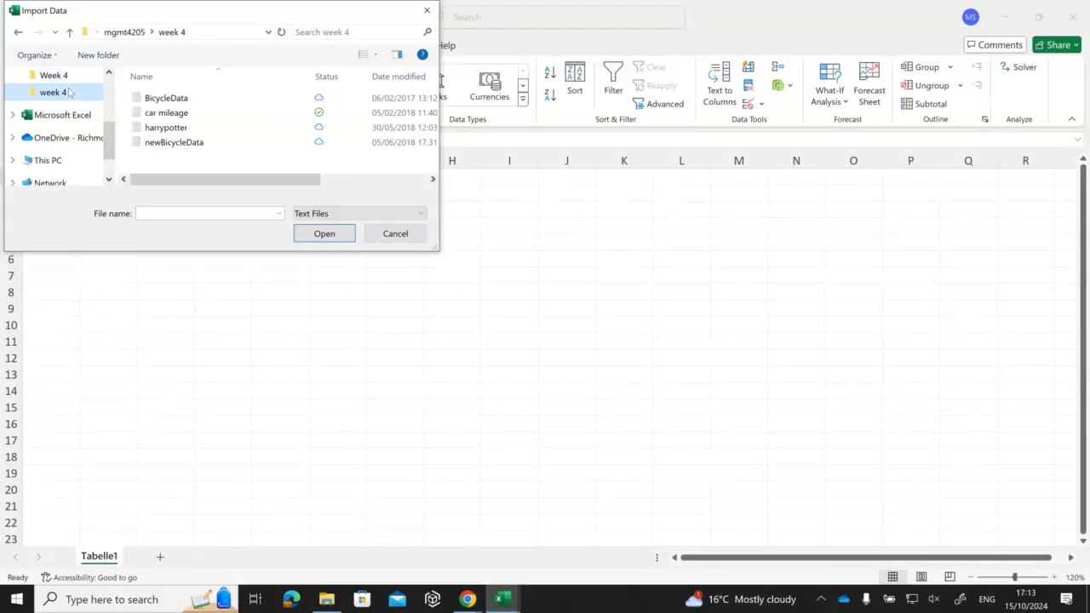
double_click(220, 114)
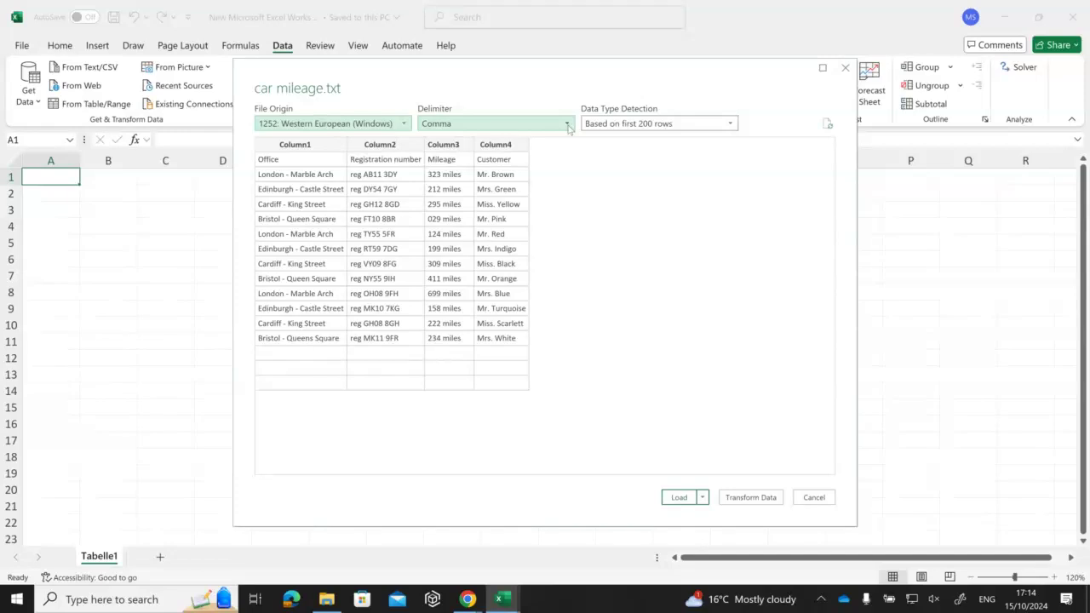
Step: Try Semicolon as the delimiter in the car mileage.txt import preview and set it back to Comma
left_click(568, 126)
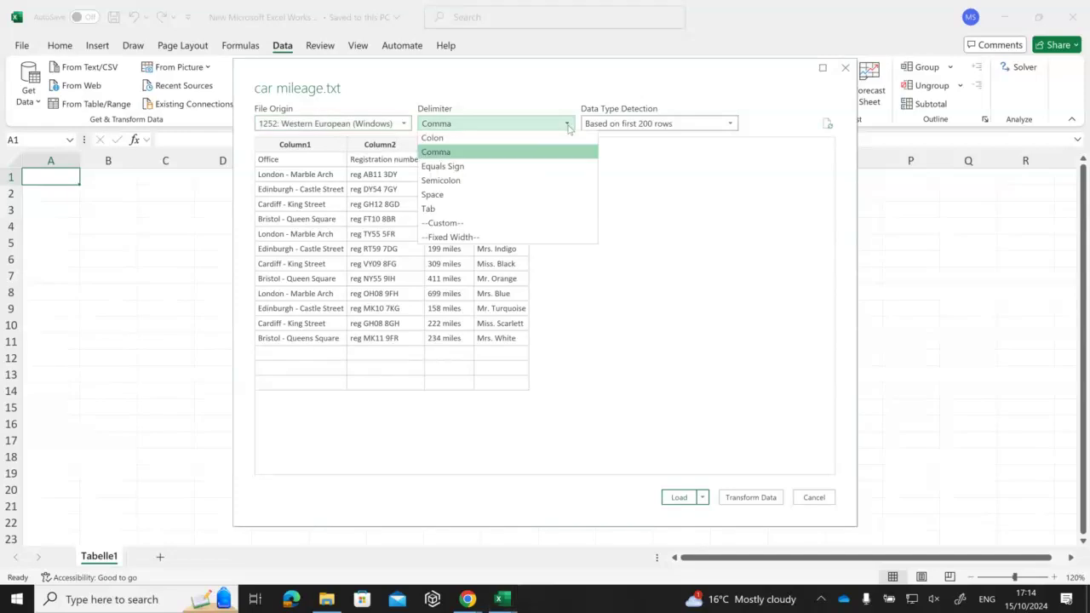
left_click(568, 126)
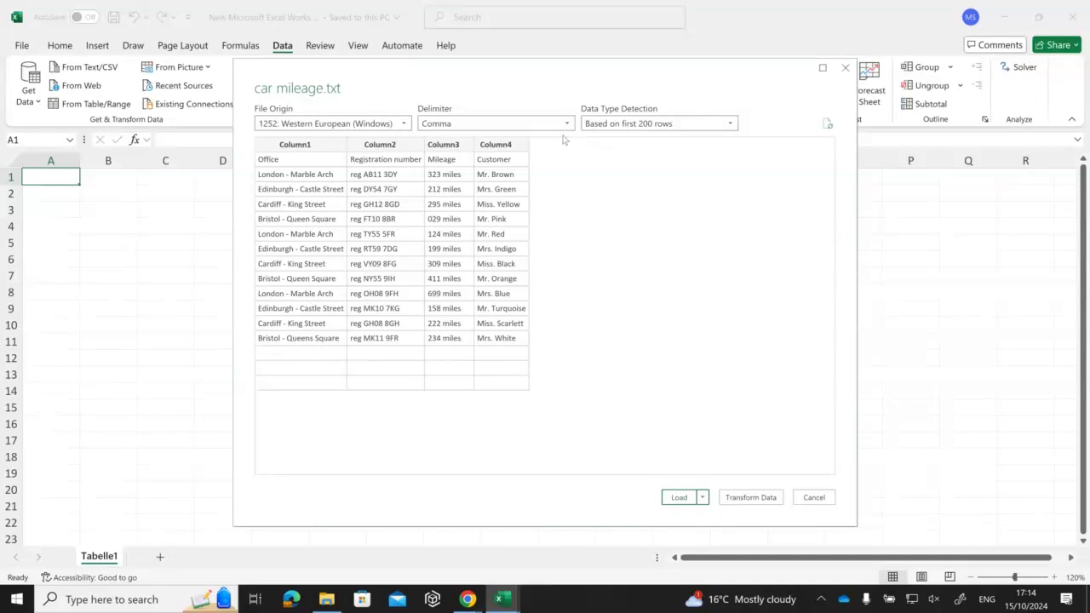
left_click(569, 129)
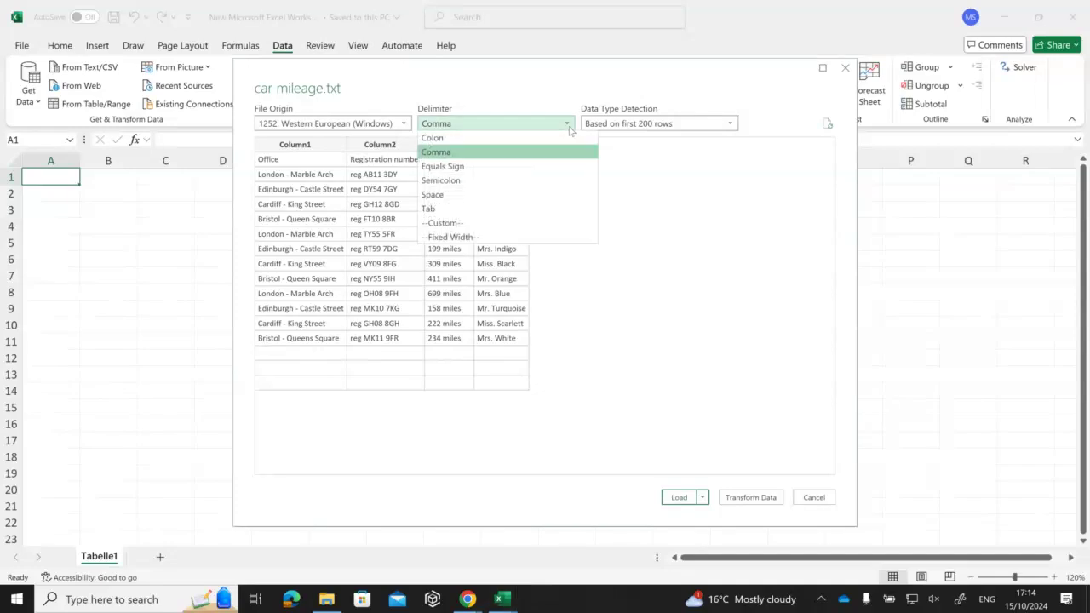
left_click(536, 180)
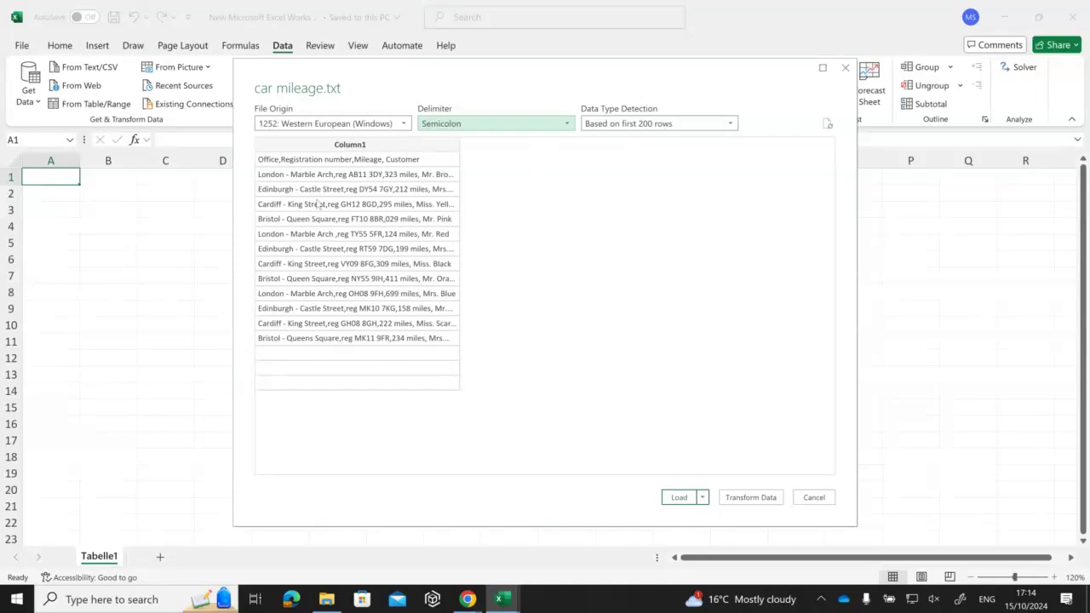
left_click(571, 124)
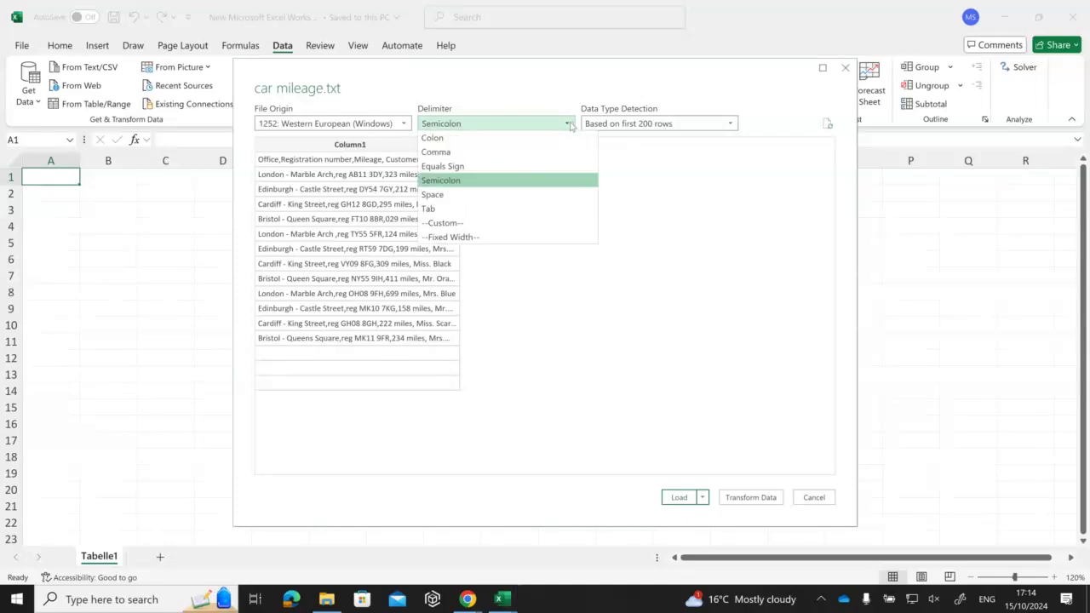
left_click(536, 152)
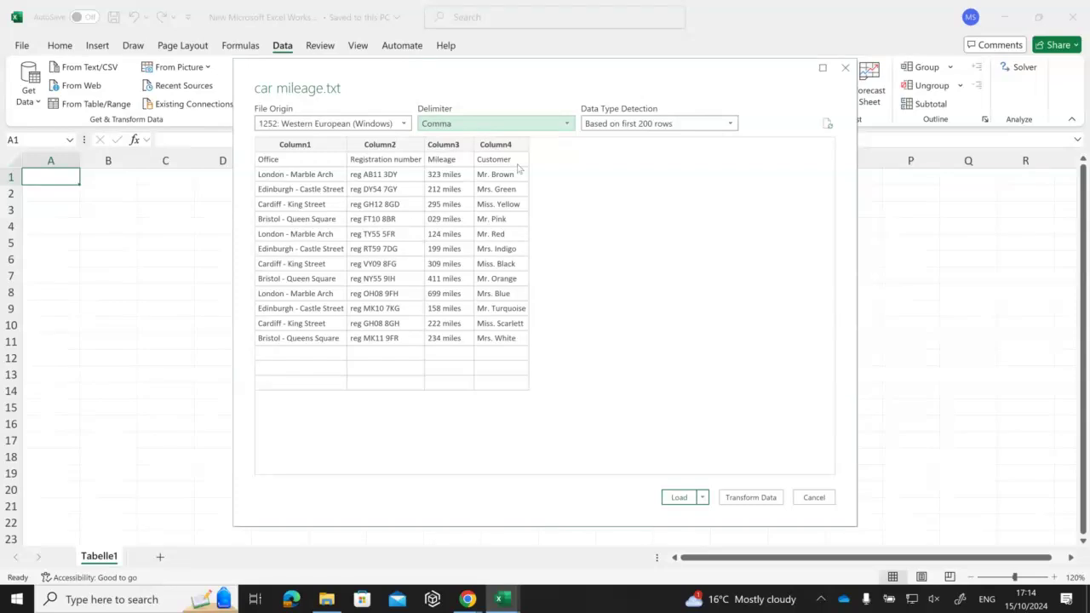
left_click(569, 126)
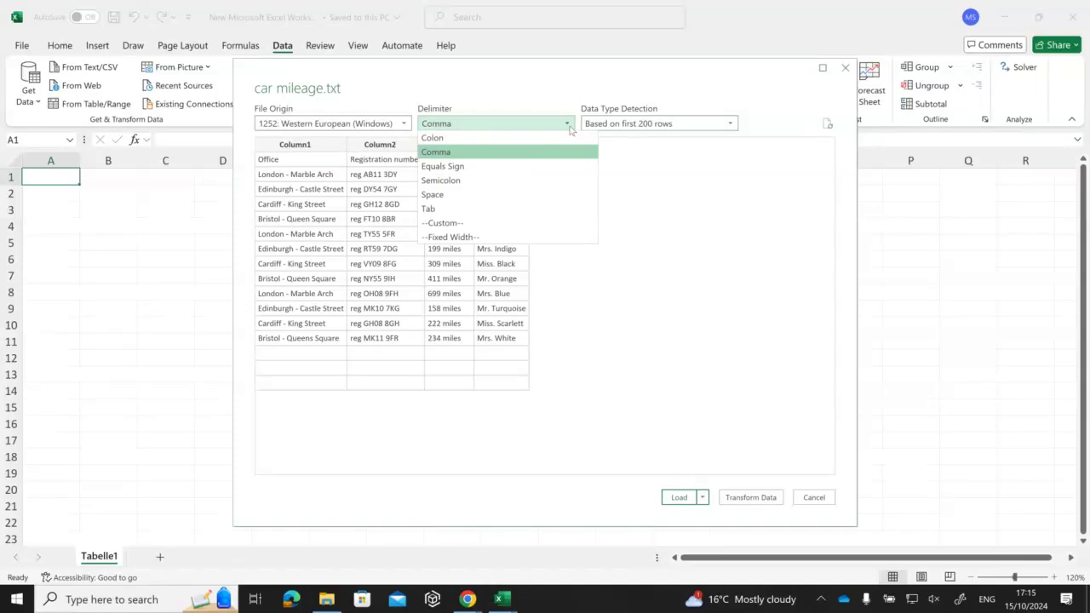
left_click(525, 151)
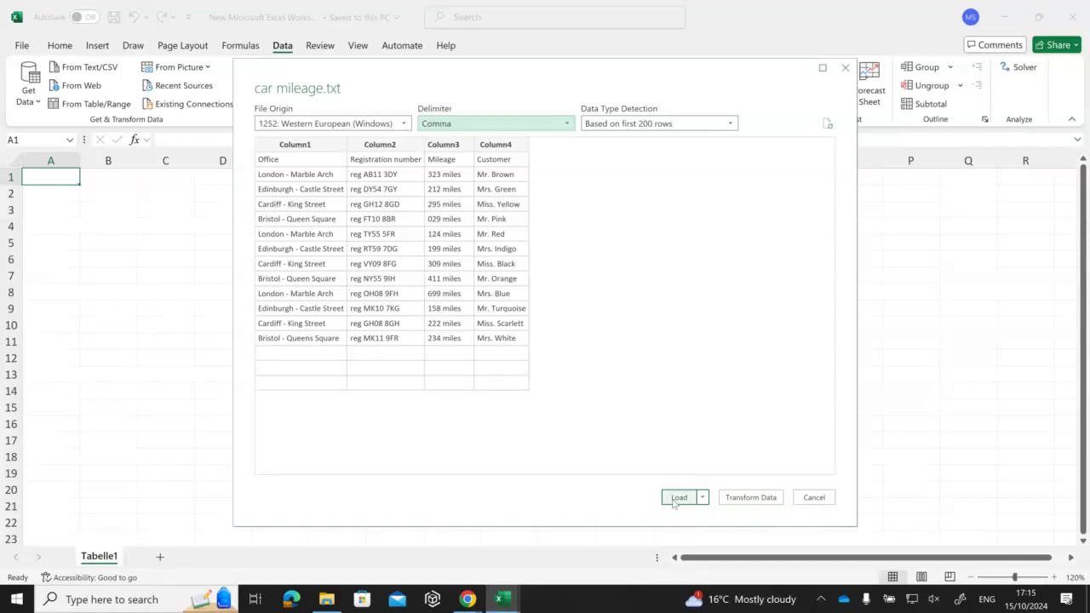
Step: Open the car mileage data in Power Query Editor for transformation and use its first row as headers
left_click(751, 503)
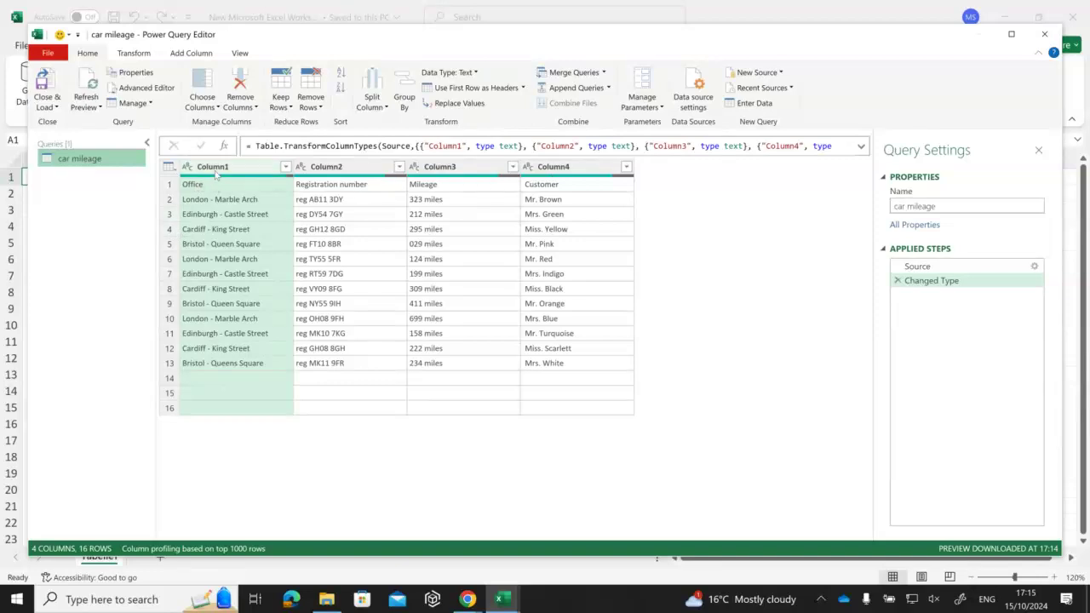
left_click(522, 89)
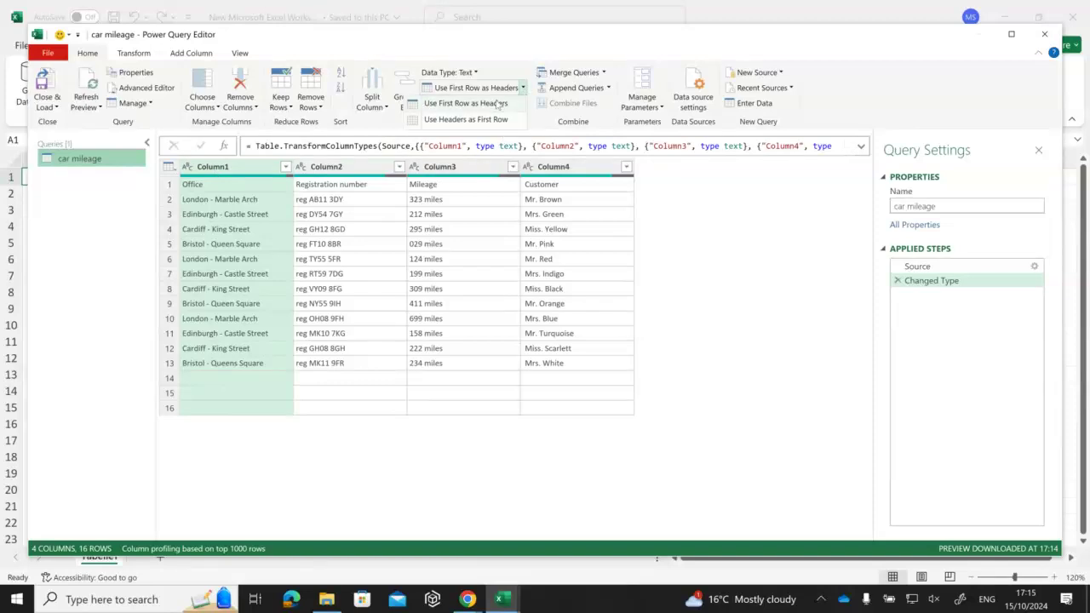
left_click(498, 103)
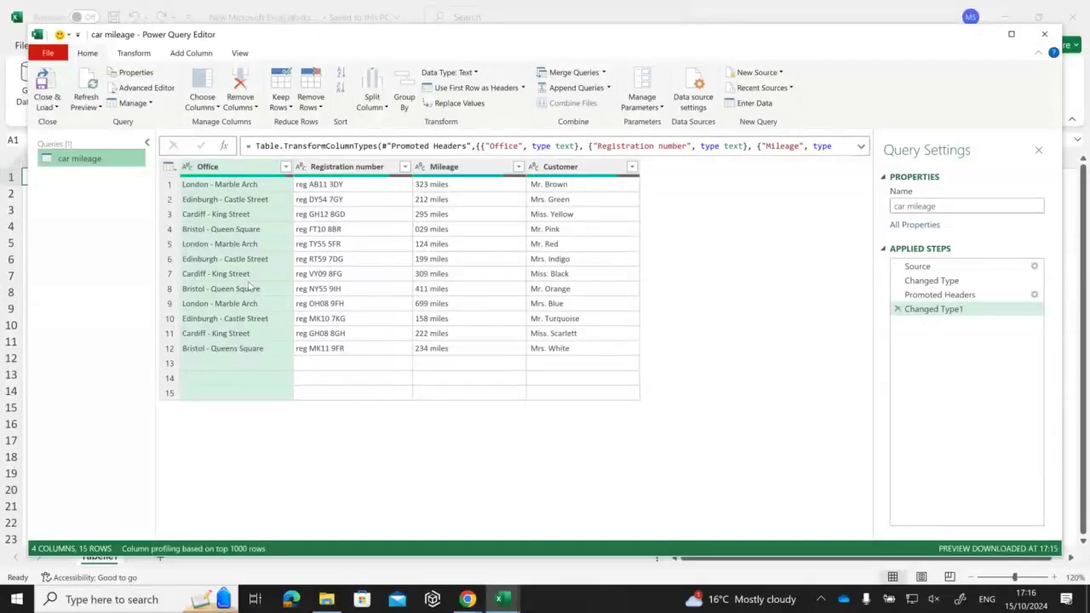
left_click(523, 88)
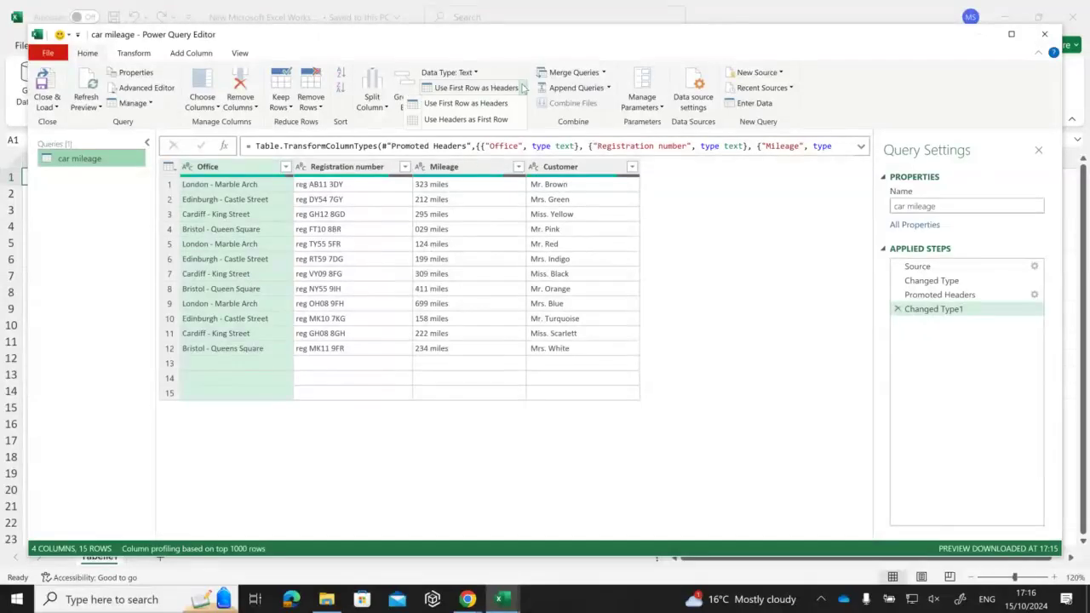
Step: Try promoting the first row to headers a second time, and remove the two extra applied steps
left_click(503, 103)
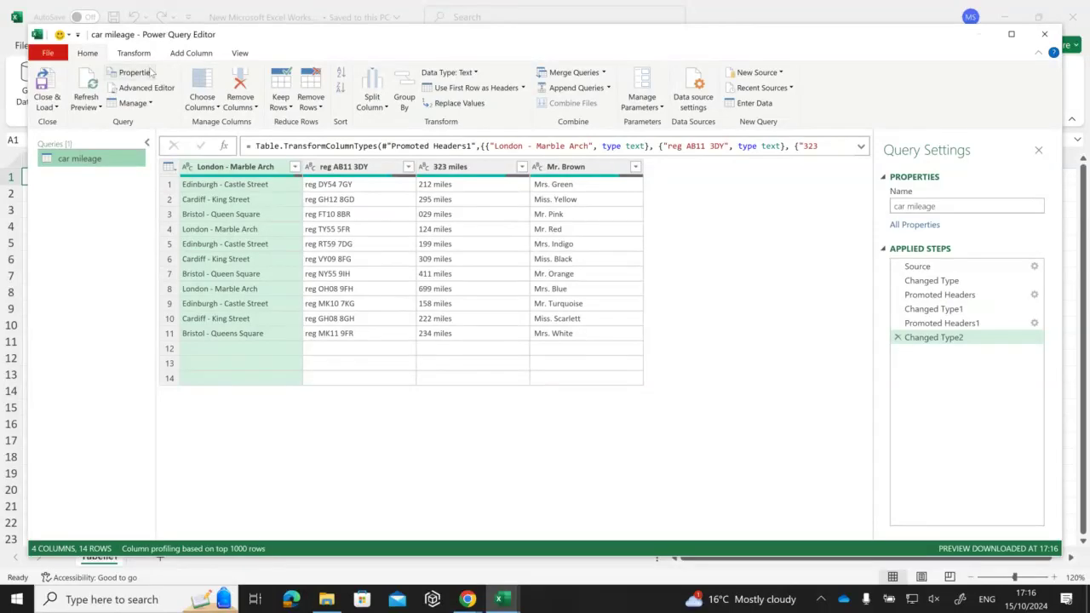
left_click(897, 339)
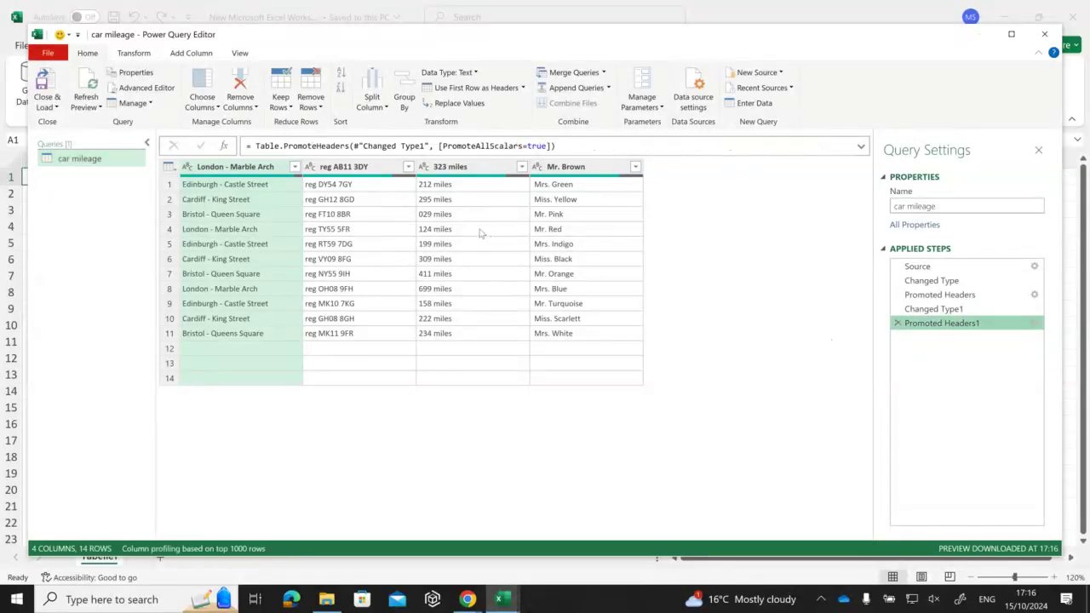
left_click(897, 323)
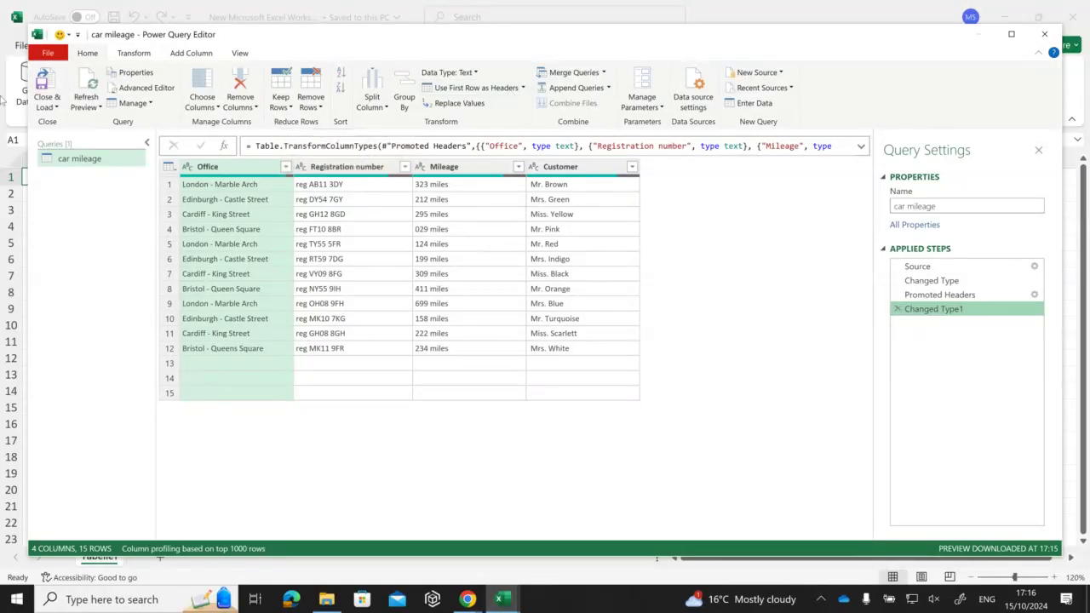
Step: Close and load the car mileage query into the workbook and convert its table to a normal range
left_click(58, 108)
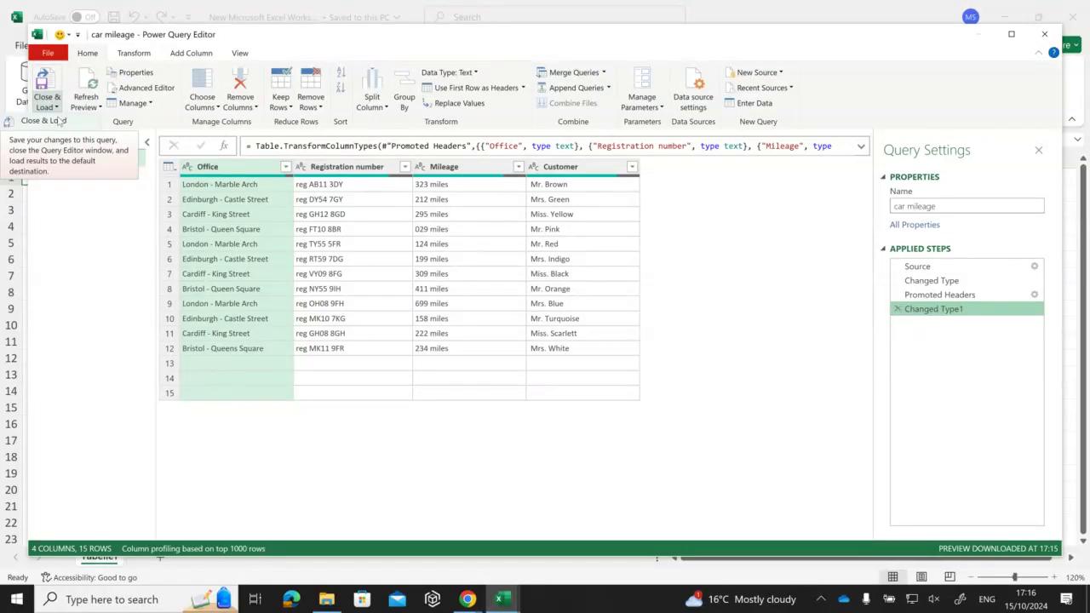
left_click(42, 120)
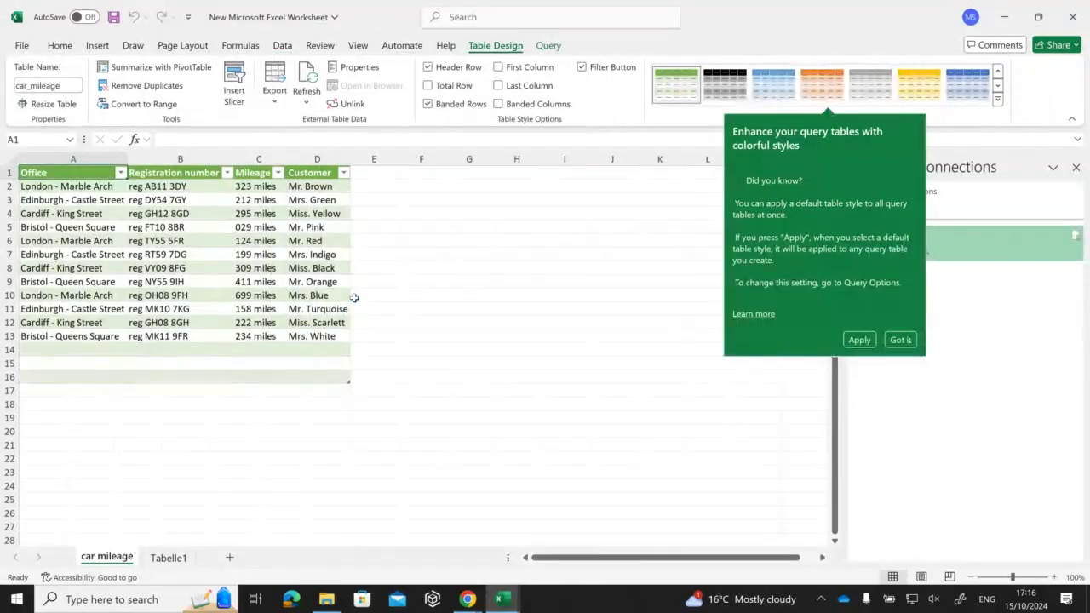
left_click(1075, 170)
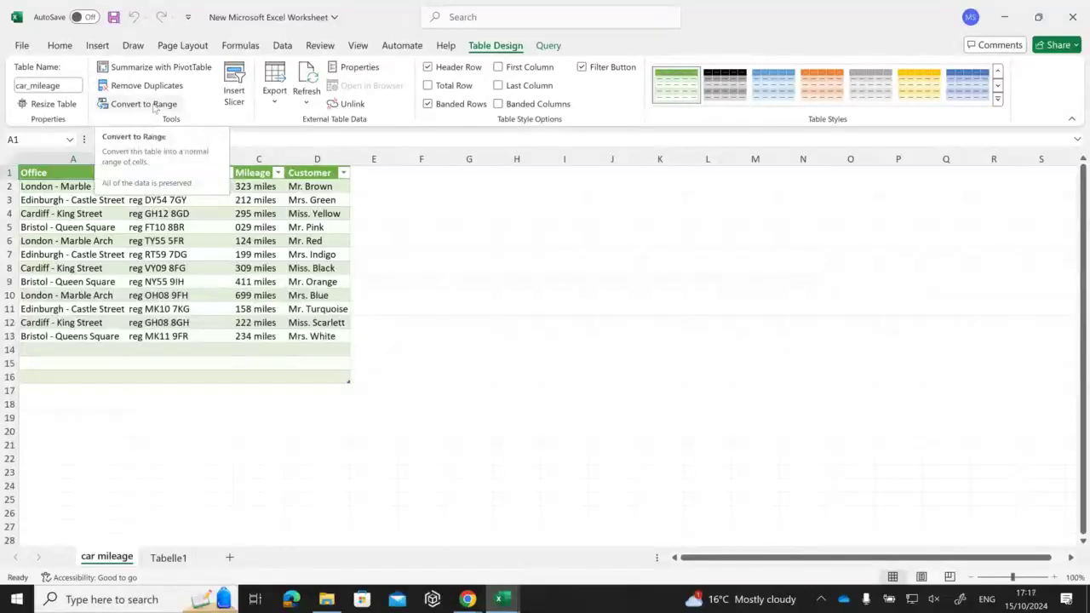
left_click(154, 108)
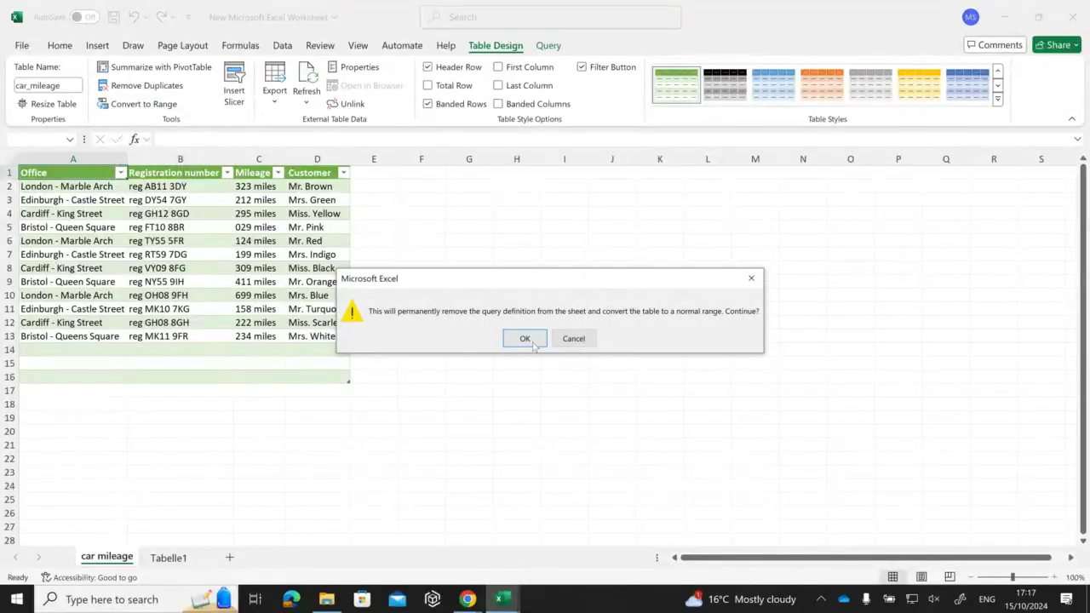
left_click(525, 339)
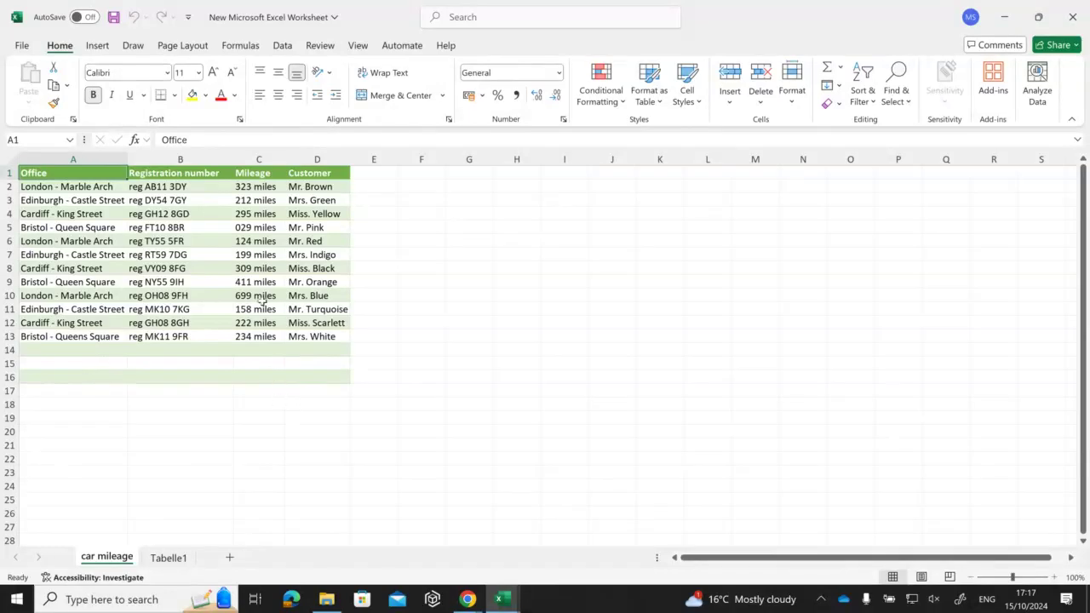
Step: Insert a column before Mileage with the header "City names"
right_click(258, 160)
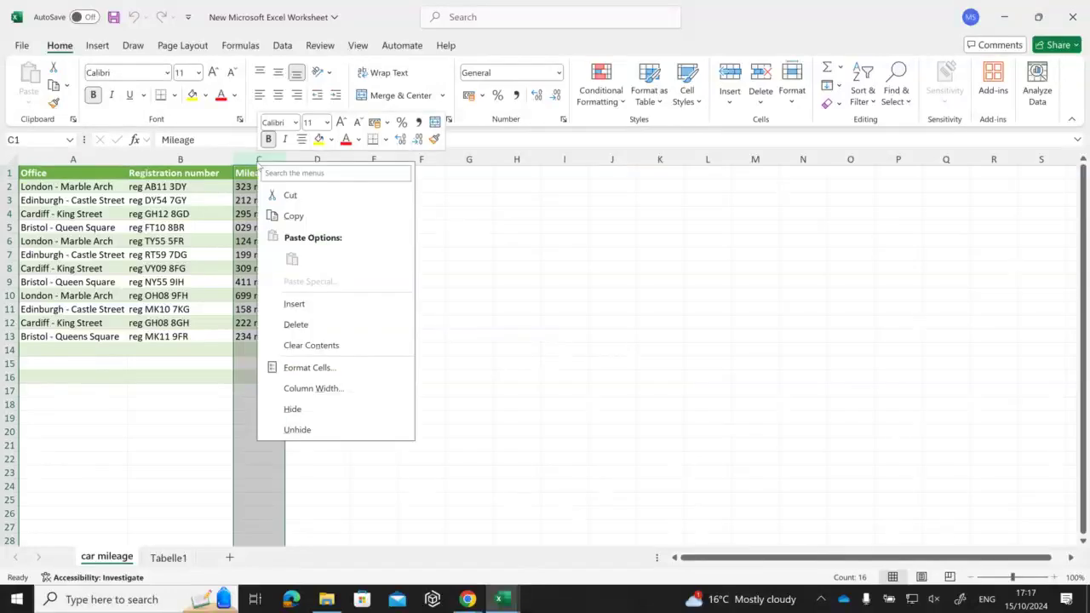
left_click(306, 309)
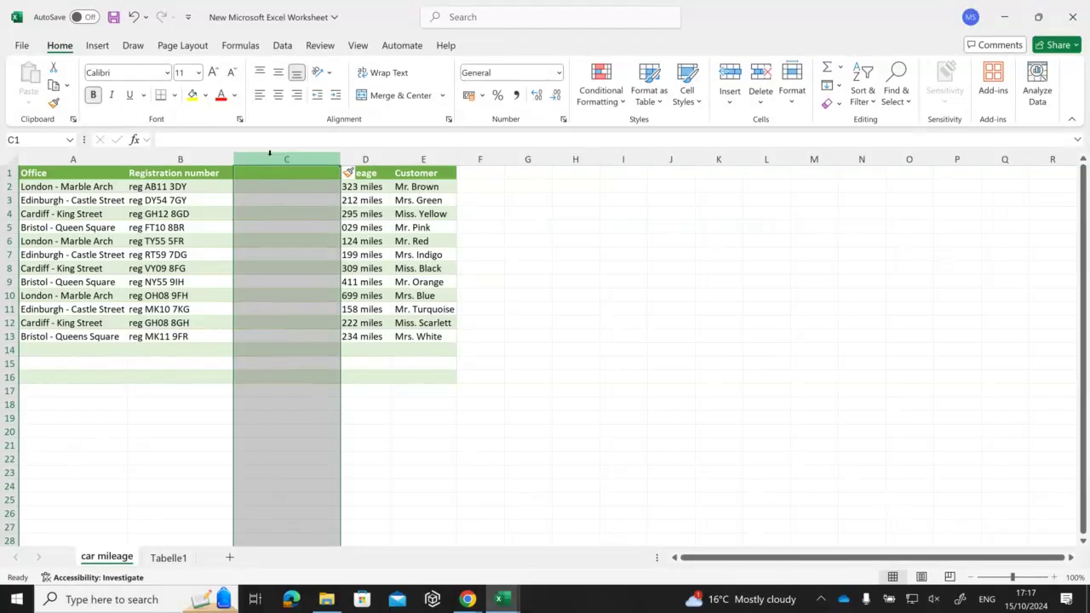
left_click(291, 174)
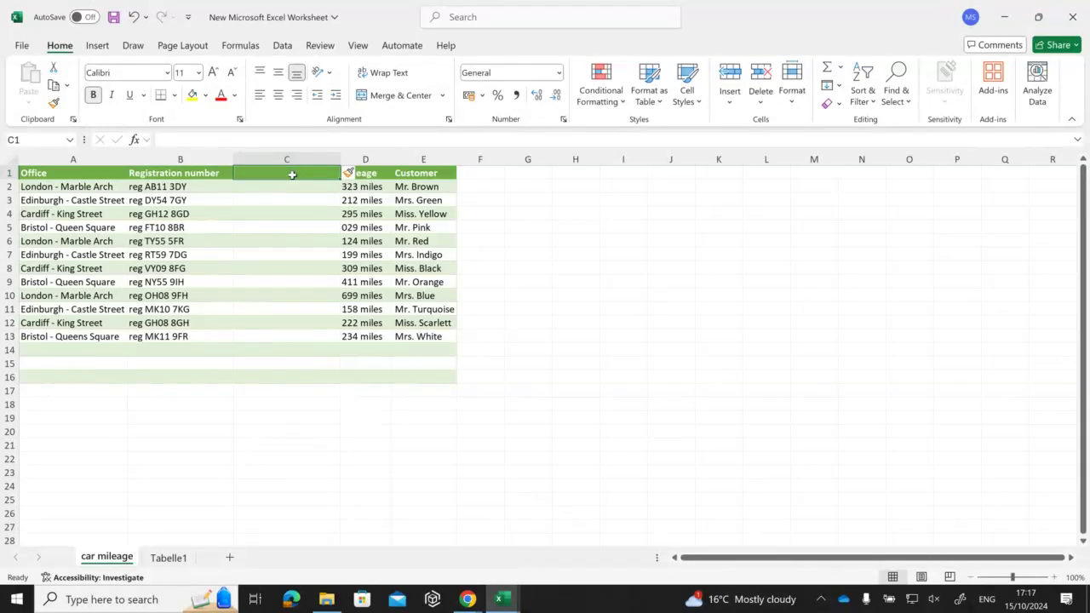
type("C")
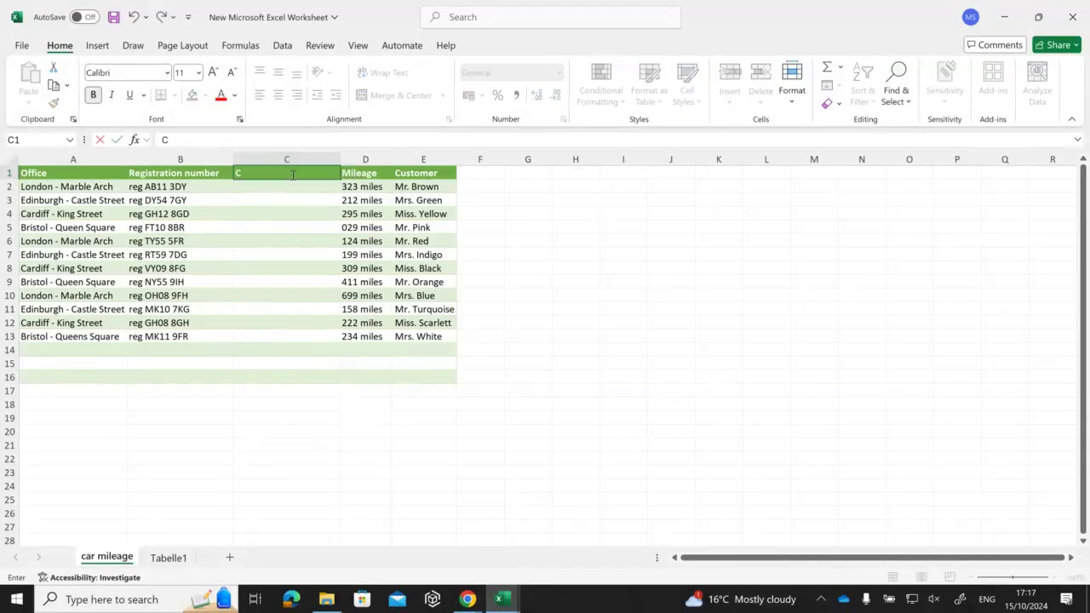
type("ity names")
key("Return")
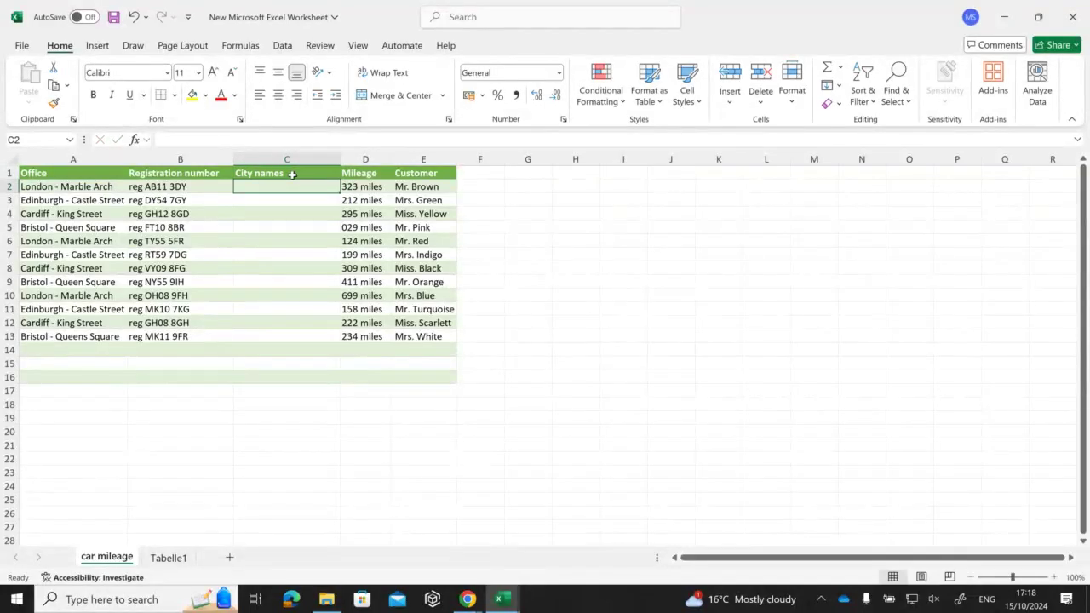
Step: Extract the first six characters of the office name in C2 with the formula =LEFT(A2,6)
left_click(73, 160)
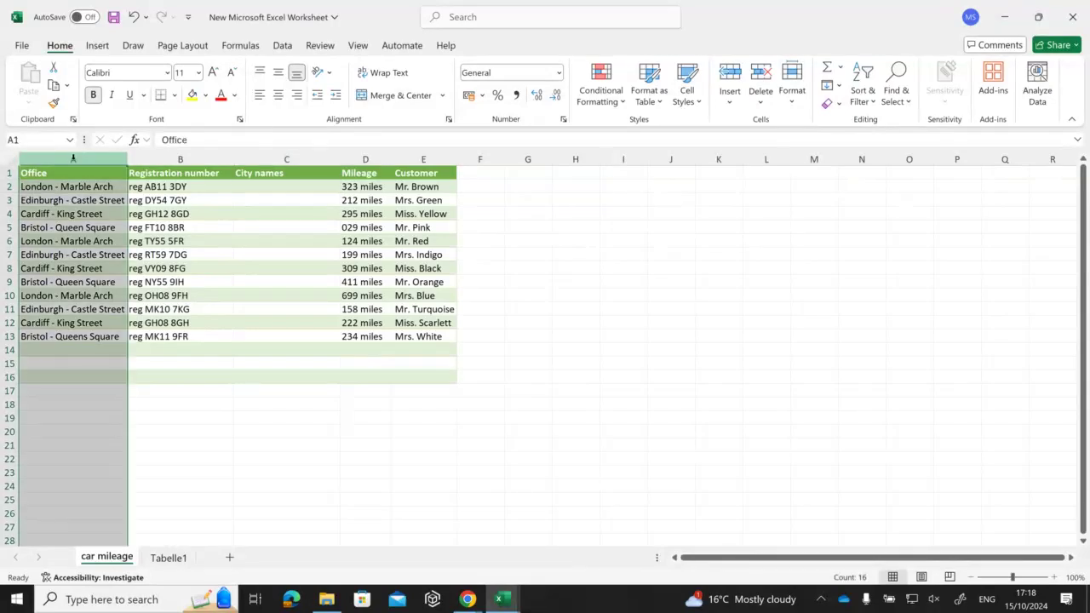
left_click(300, 183)
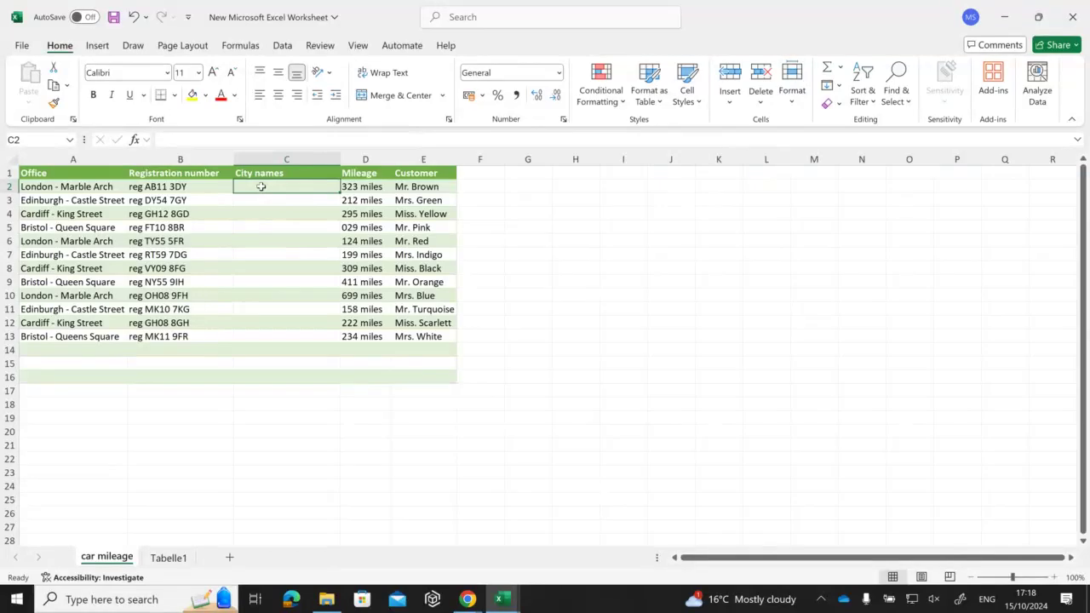
type("=LEFT")
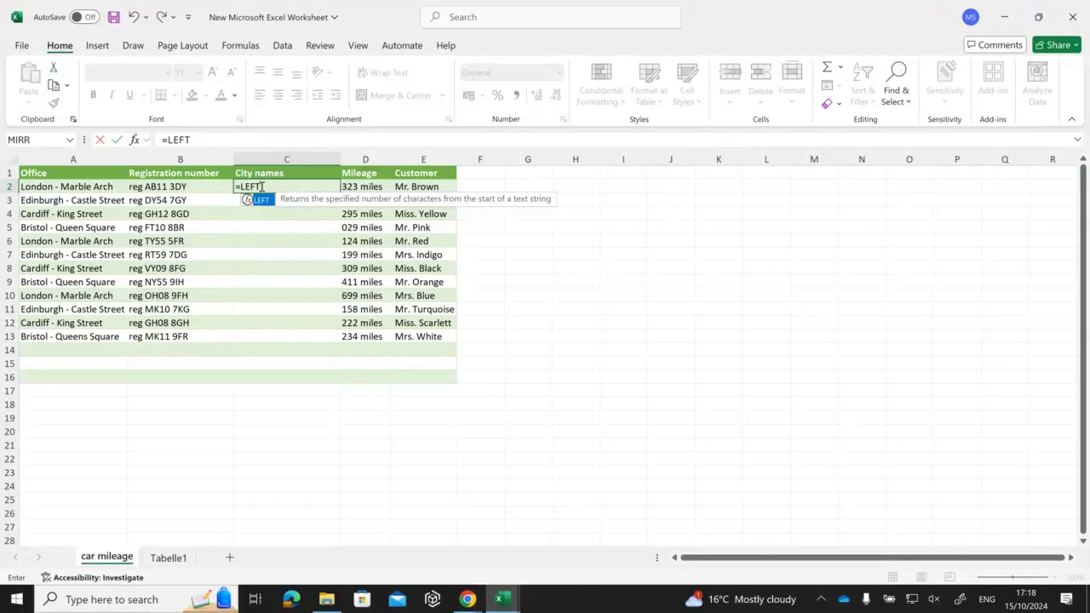
type("(")
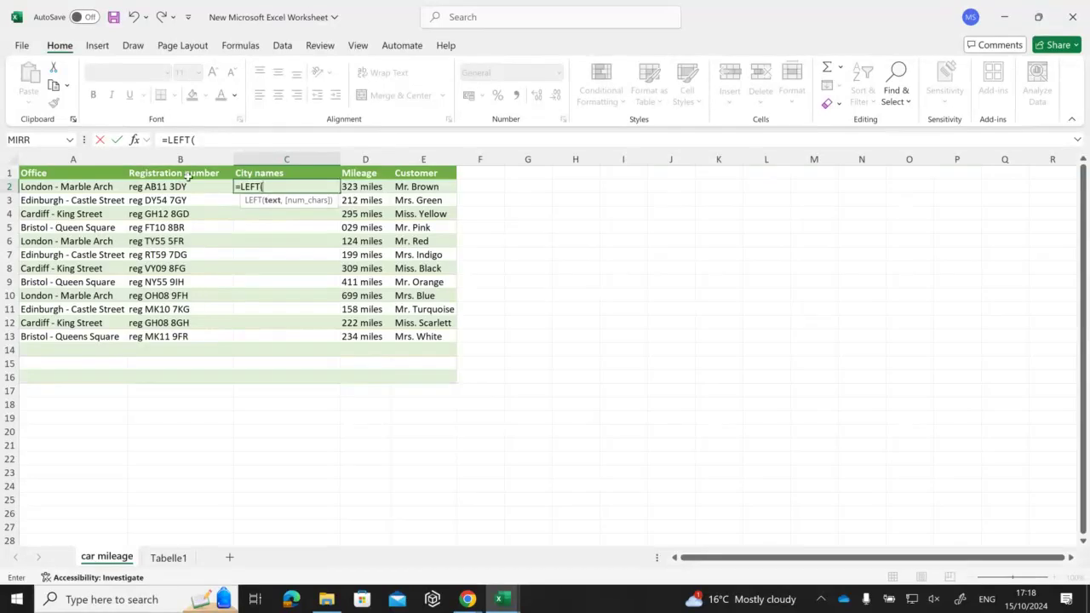
left_click(64, 186)
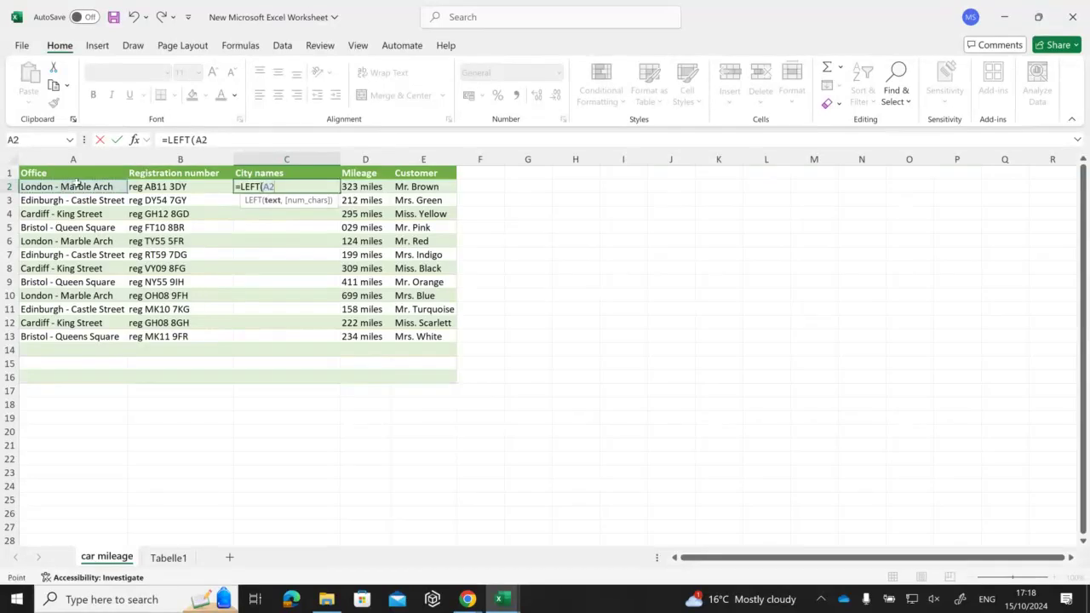
type(",")
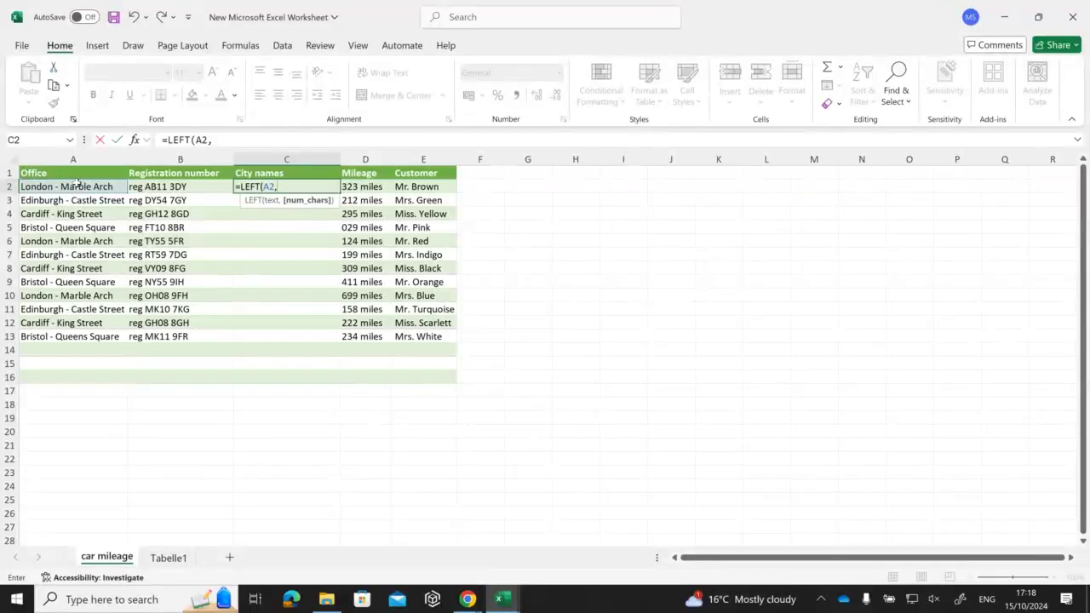
type("6)")
key("Return")
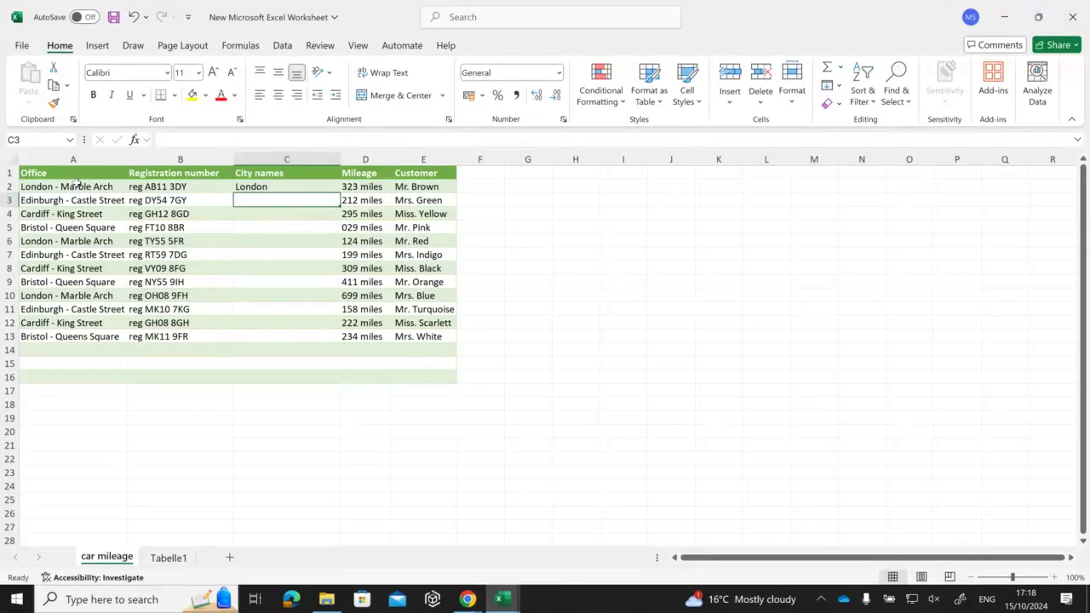
Step: Fill the City names formula from C2 down to C13 and inspect the formula in C2
left_click(244, 185)
left_click_drag(339, 192, 341, 343)
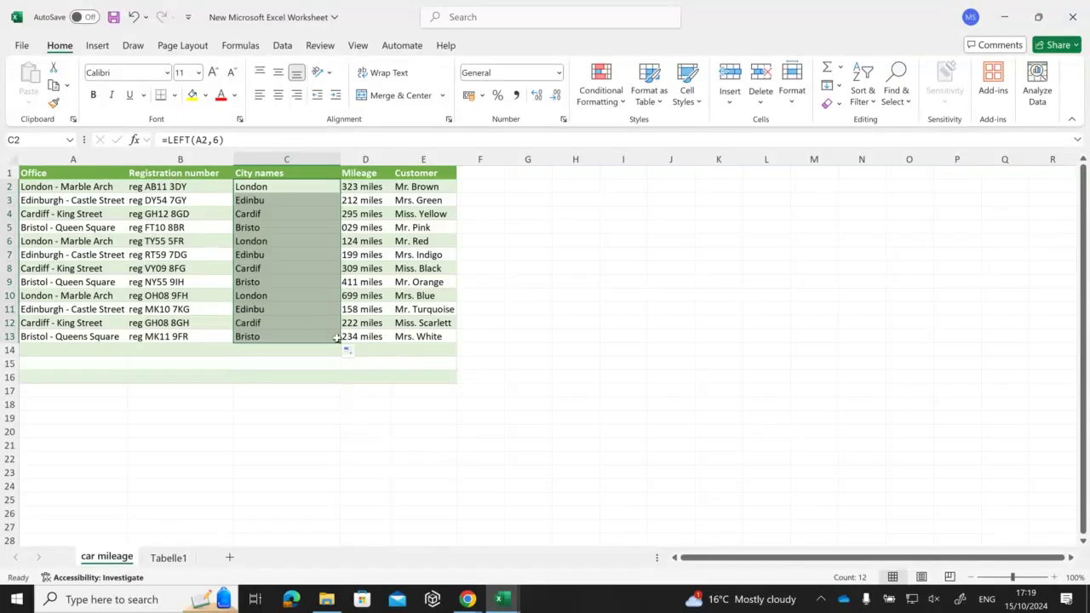
double_click(272, 188)
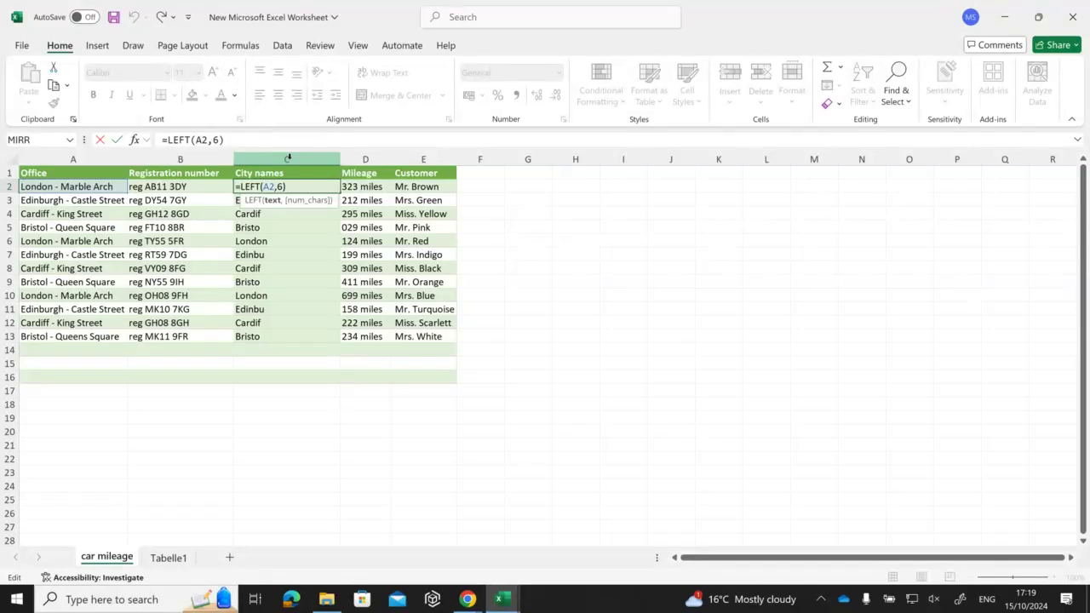
key("ctrl+Return")
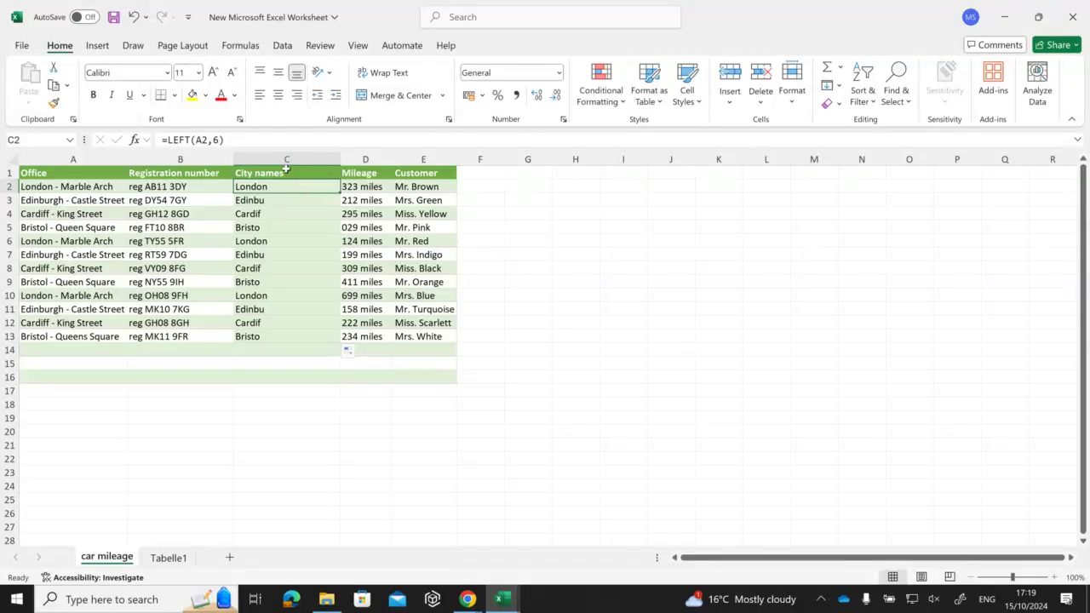
double_click(282, 187)
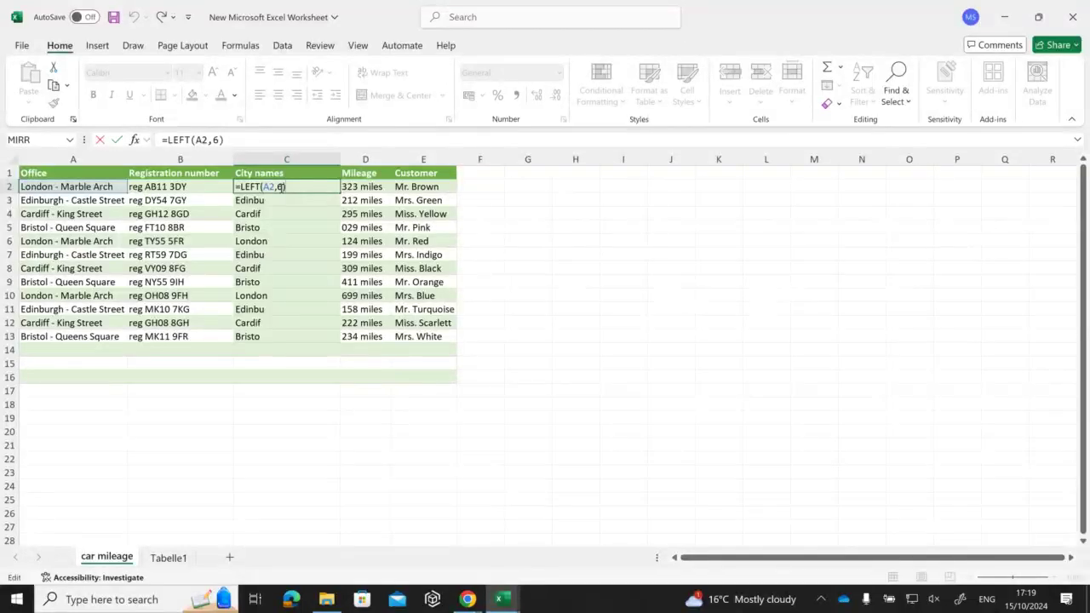
key("ctrl+Return")
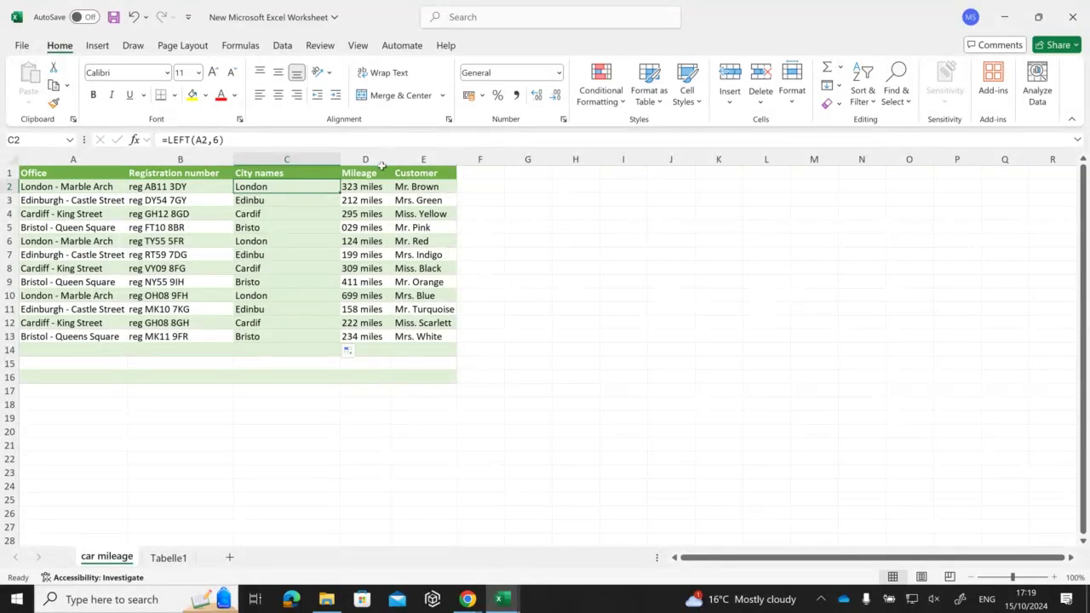
Step: Insert a column before Customer with the header "Street name"
right_click(407, 160)
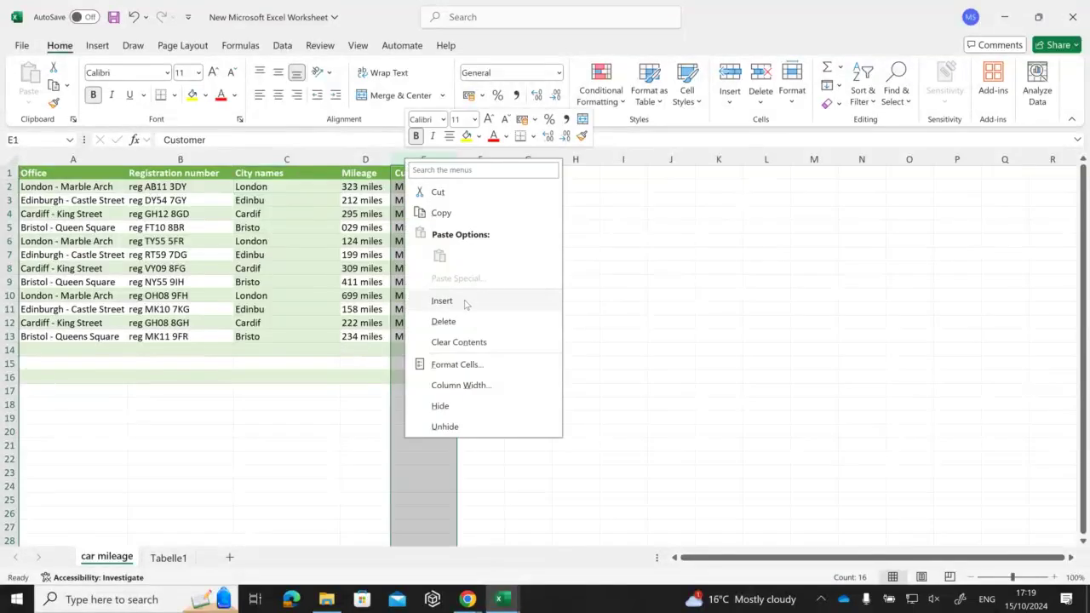
left_click(463, 299)
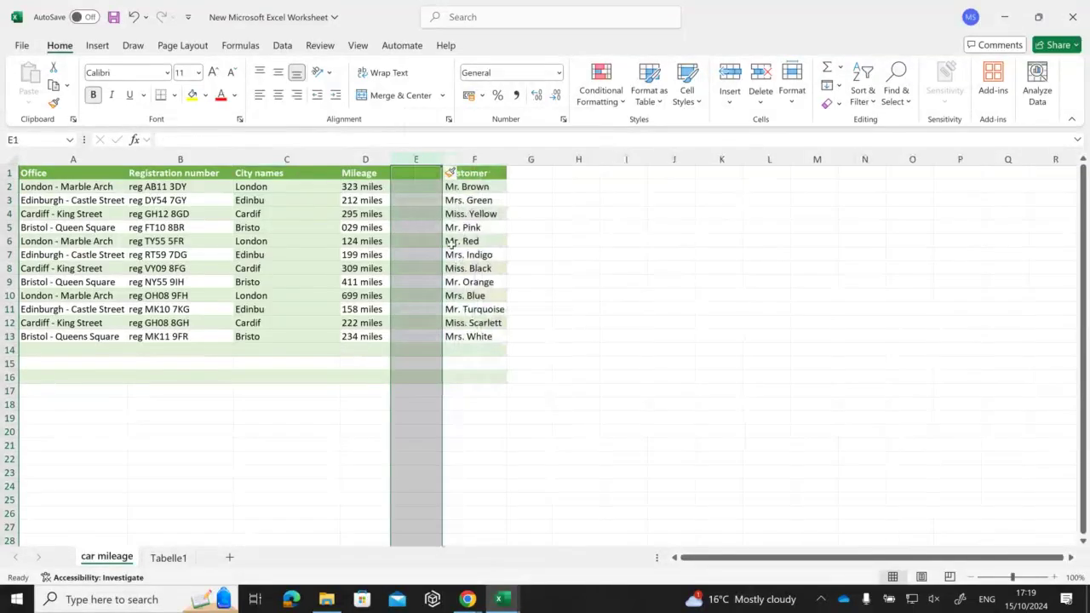
left_click(418, 176)
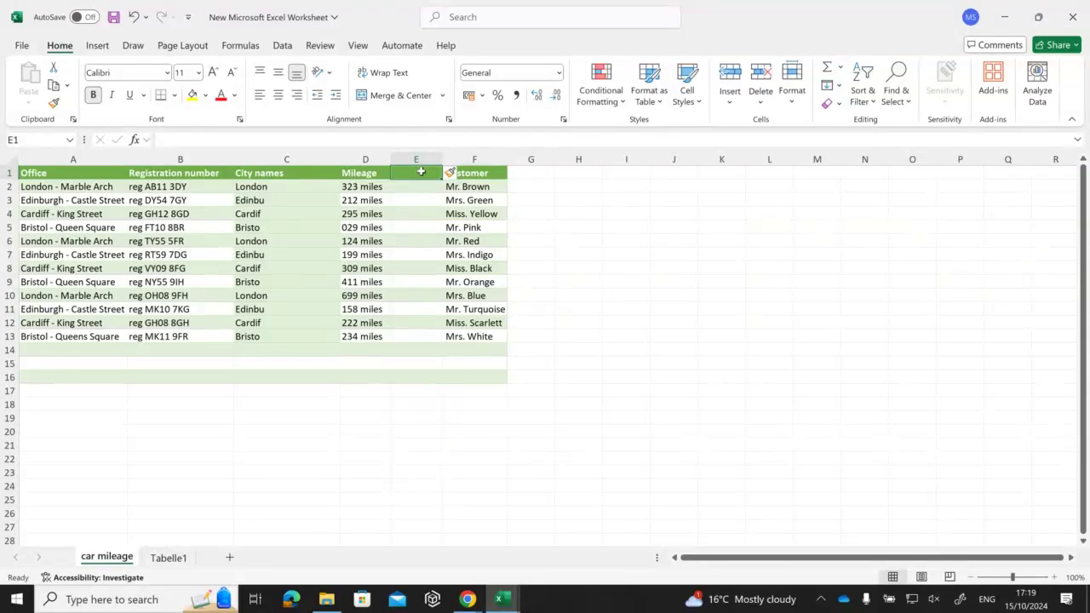
type("Street name")
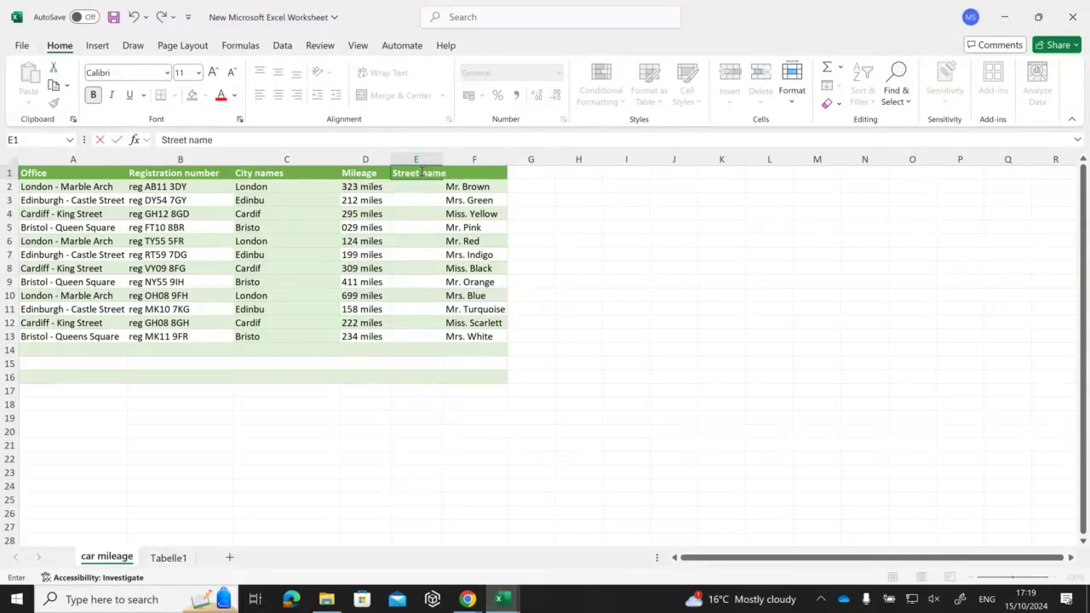
key("Return")
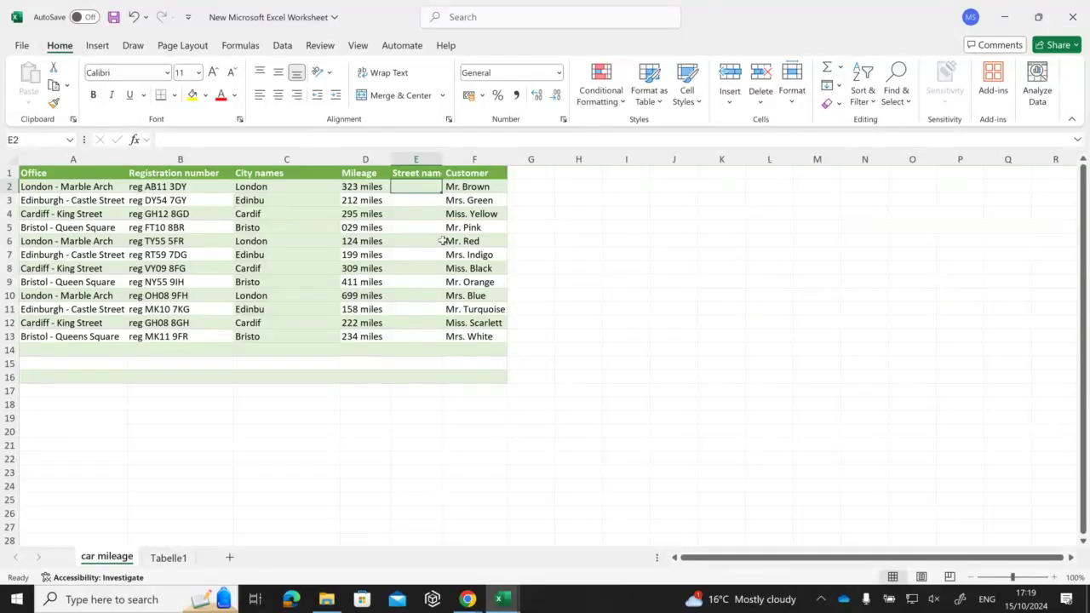
Step: Extract the last seven characters of the office name in E2 with =RIGHT(A2,7) and fill the formula down to E13
type("=r")
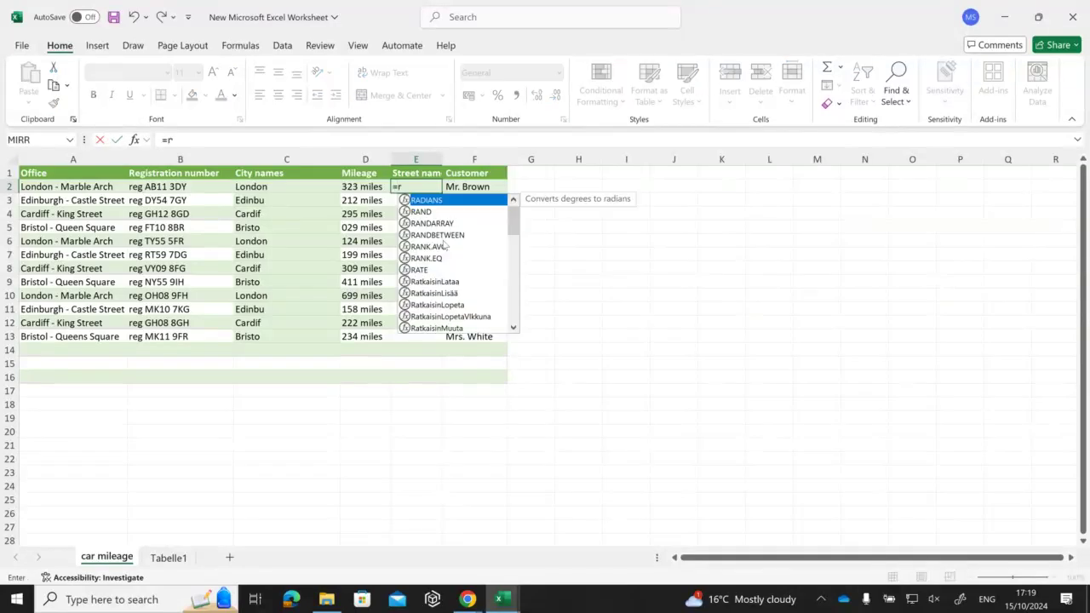
type("ight(")
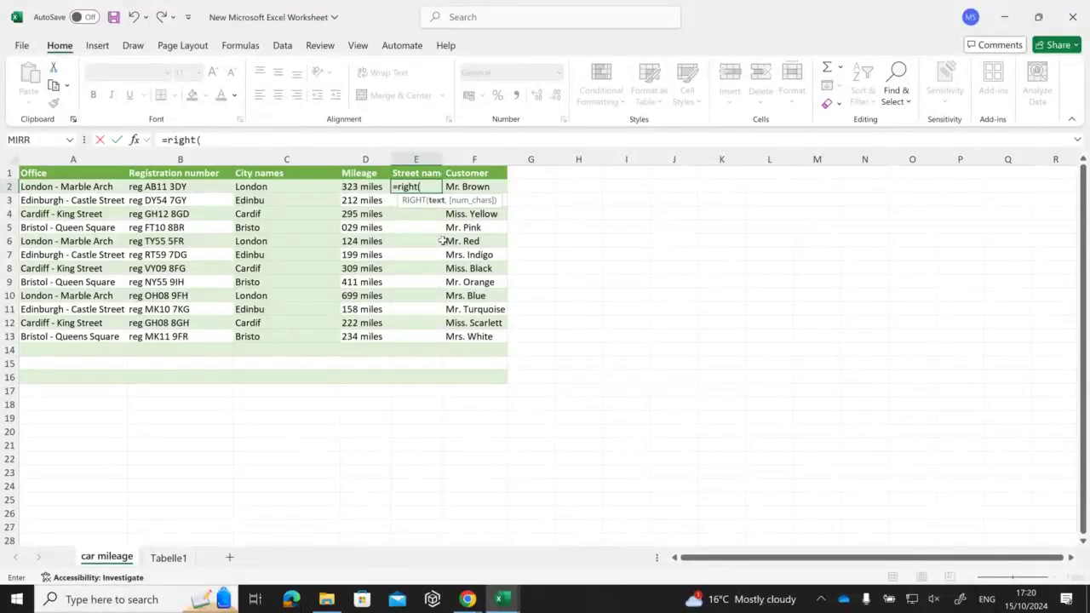
left_click(88, 187)
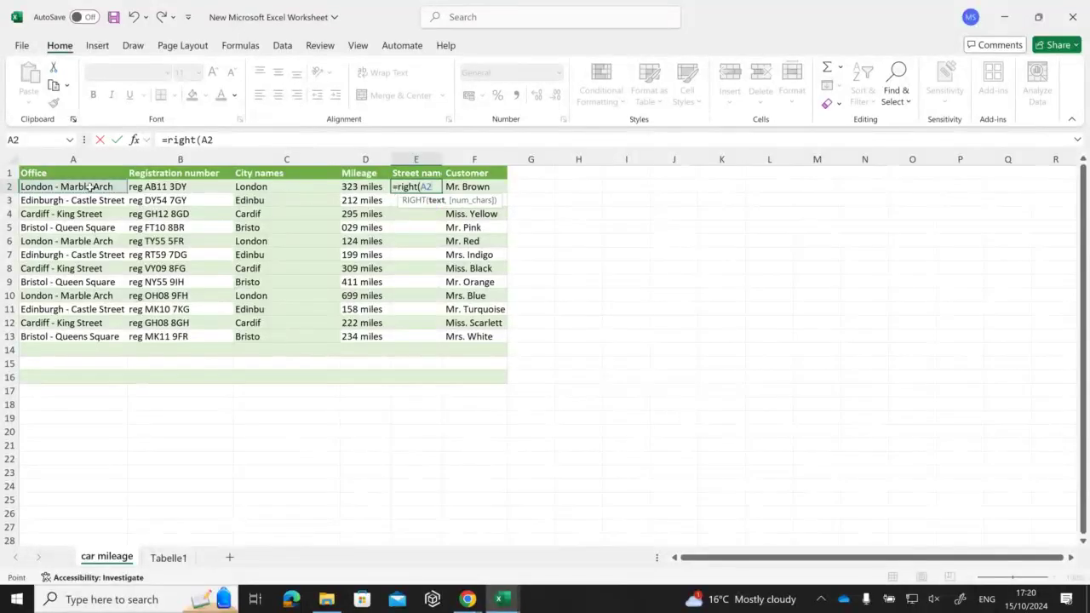
type(",7)")
key("Return")
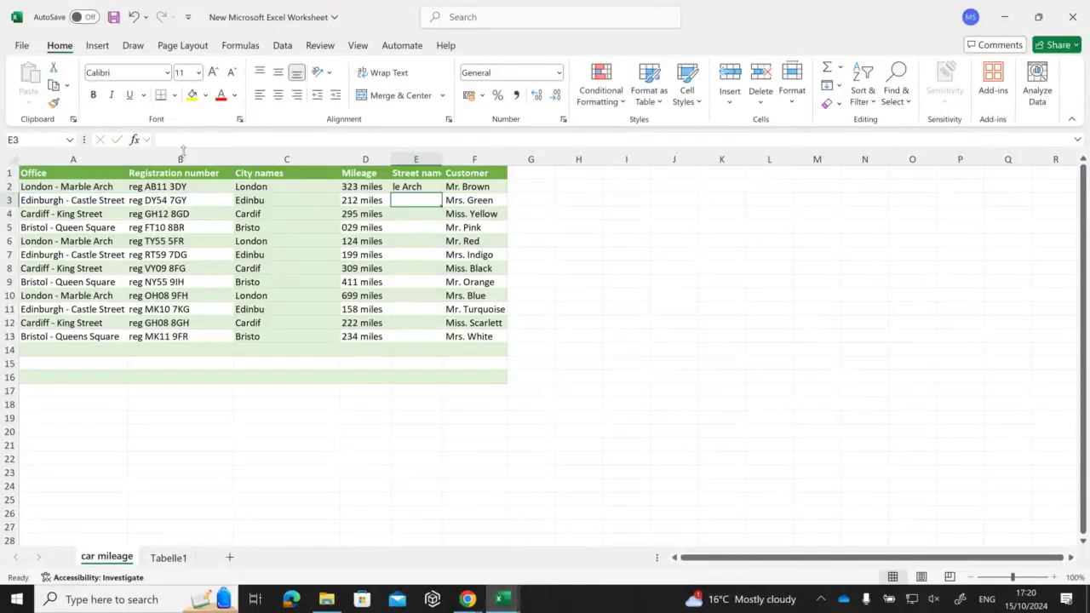
left_click(429, 189)
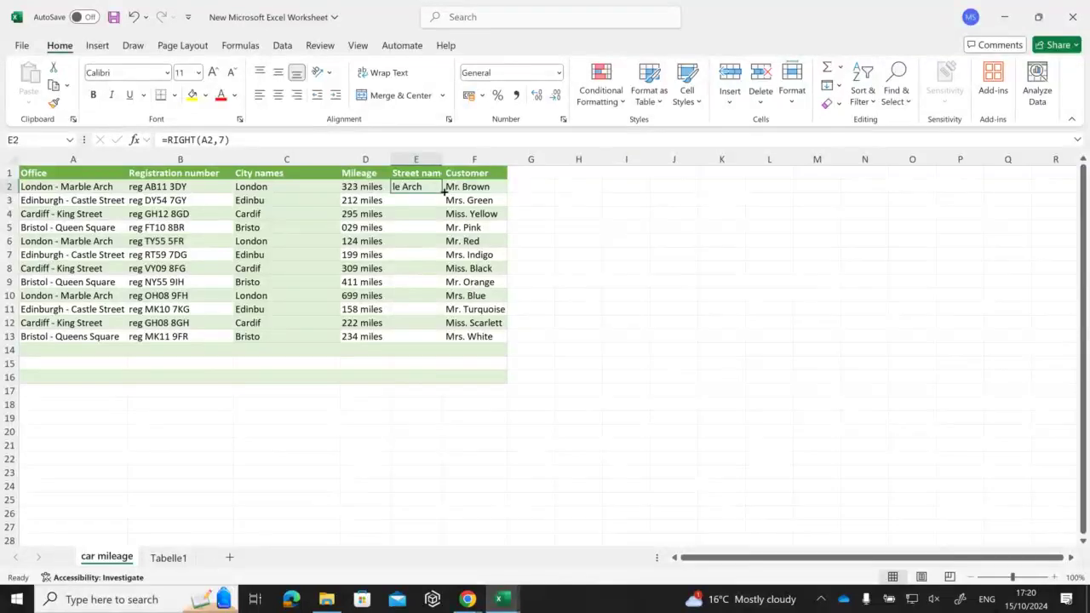
left_click_drag(442, 193, 434, 342)
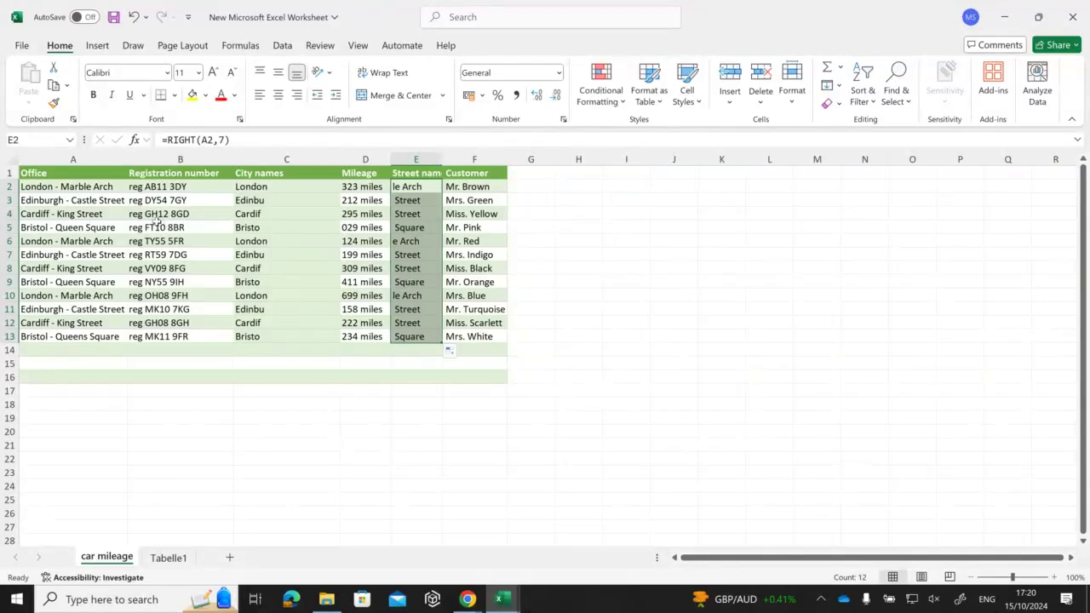
left_click(89, 157)
left_click(168, 159)
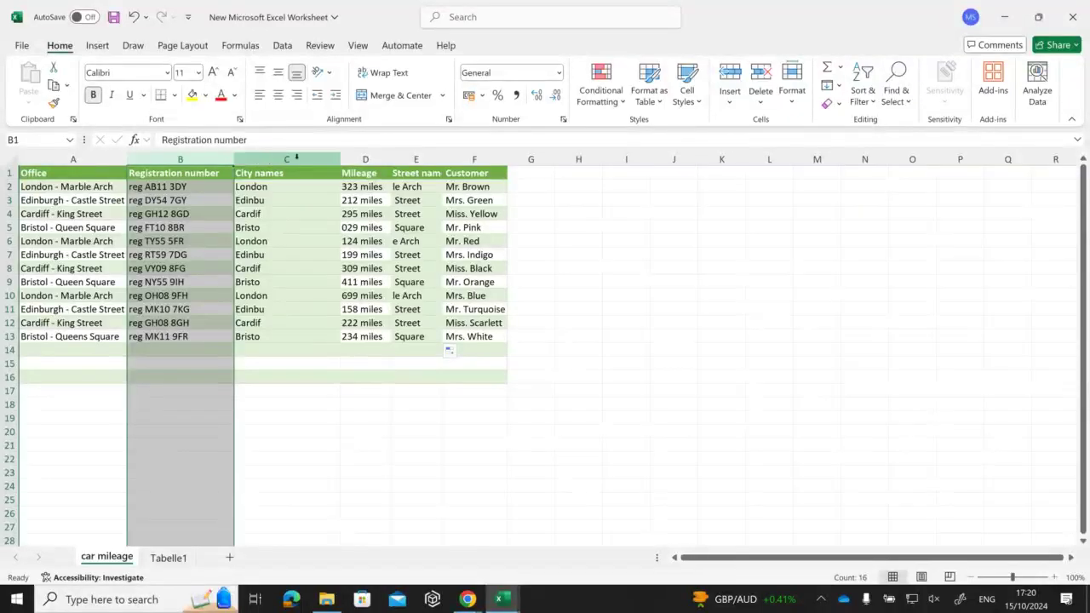
left_click(371, 159)
left_click(468, 160)
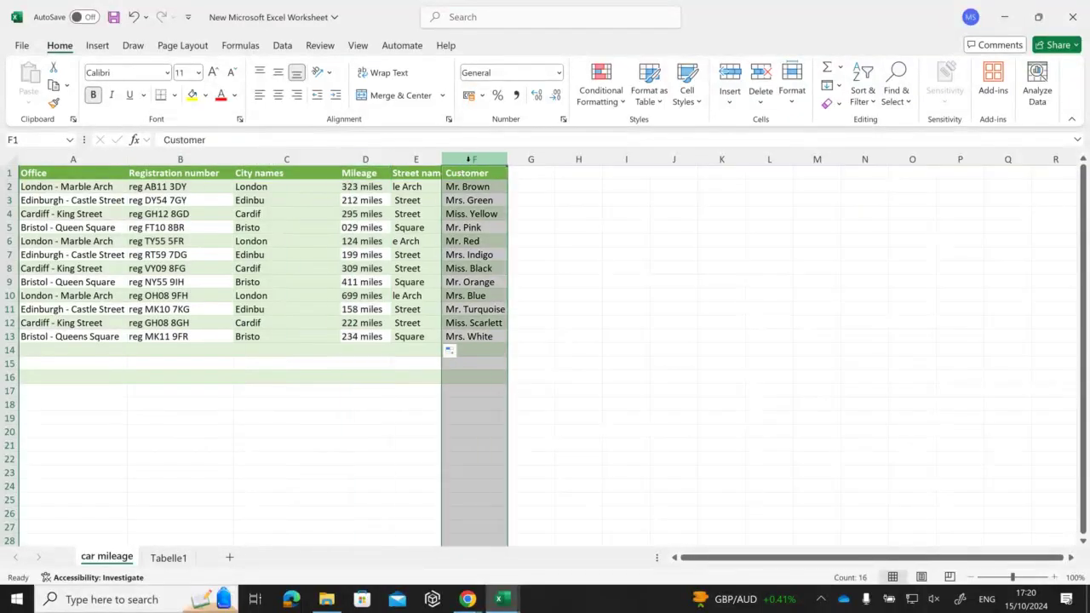
Step: Hide the Office column (column A)
right_click(87, 160)
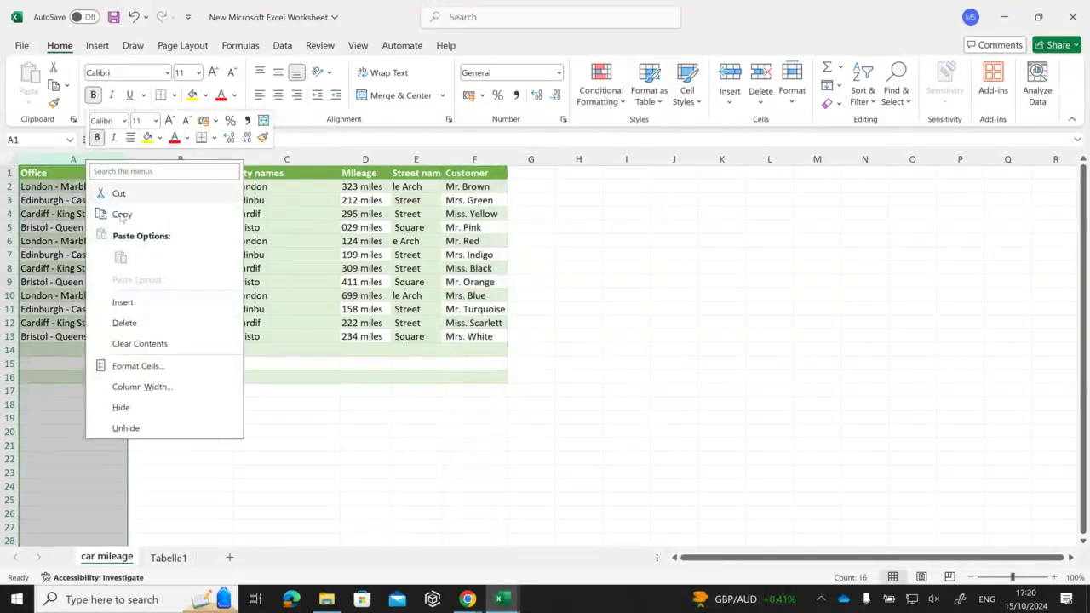
left_click(139, 408)
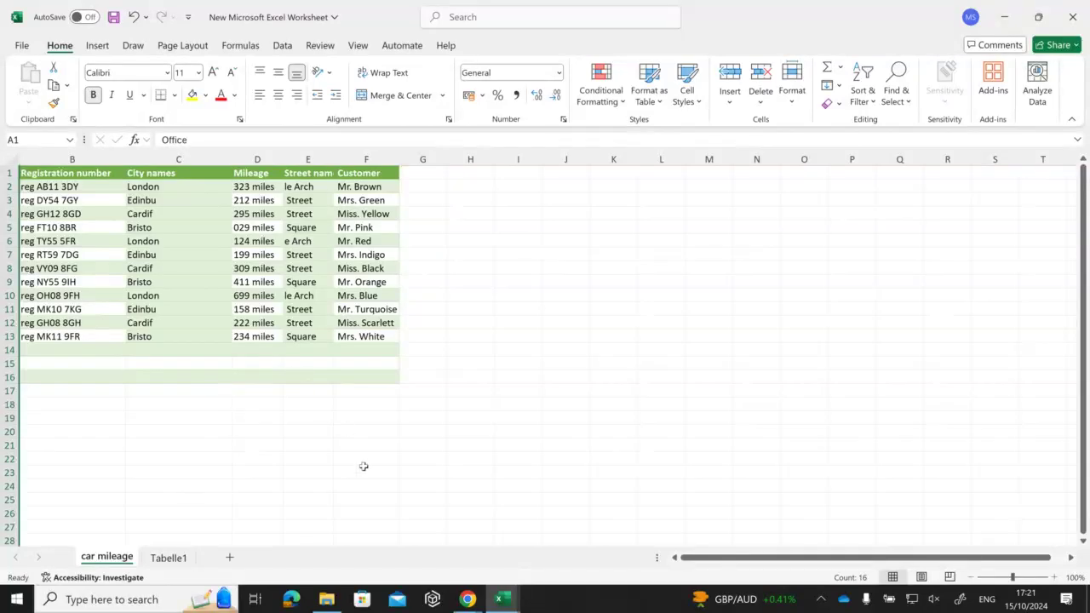
left_click(467, 599)
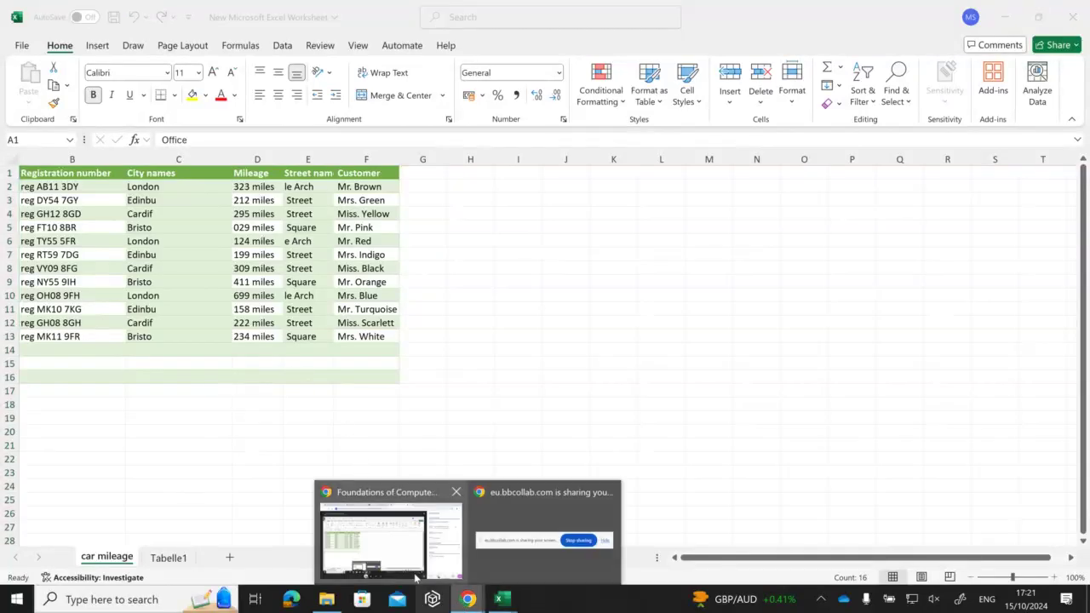